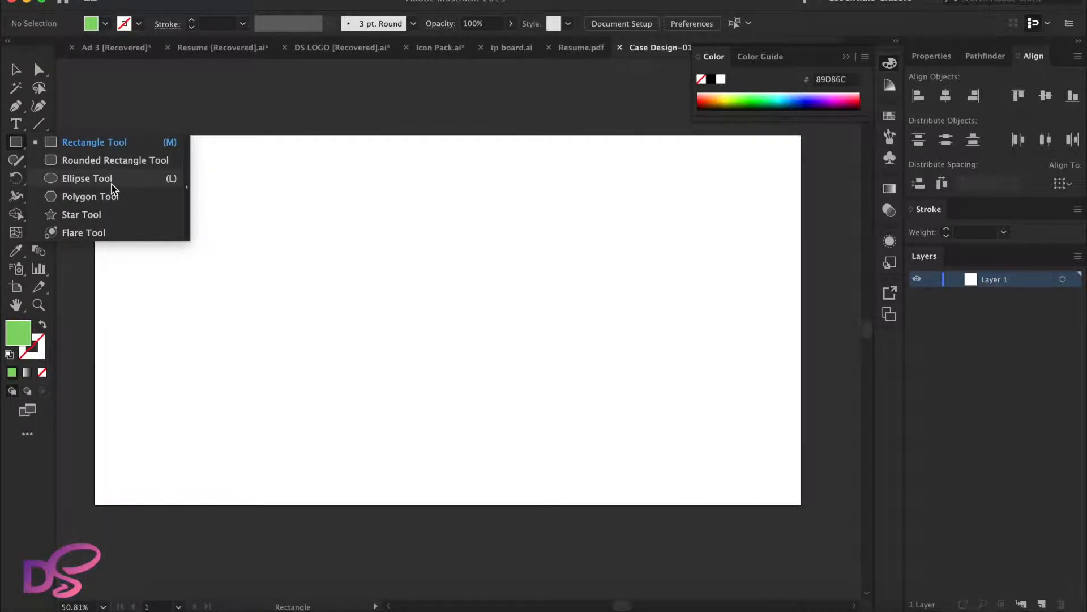
Draw a green rectangle about twice as wide as tall across the middle of the artboard and select it
click(64, 145)
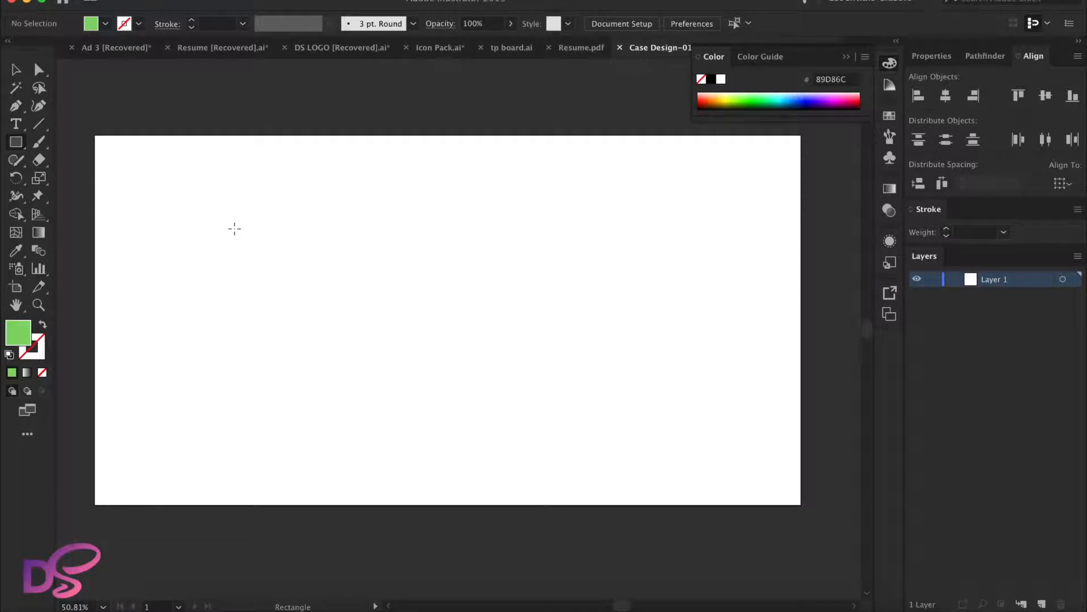
drag(230, 226, 623, 425)
click(16, 69)
click(466, 149)
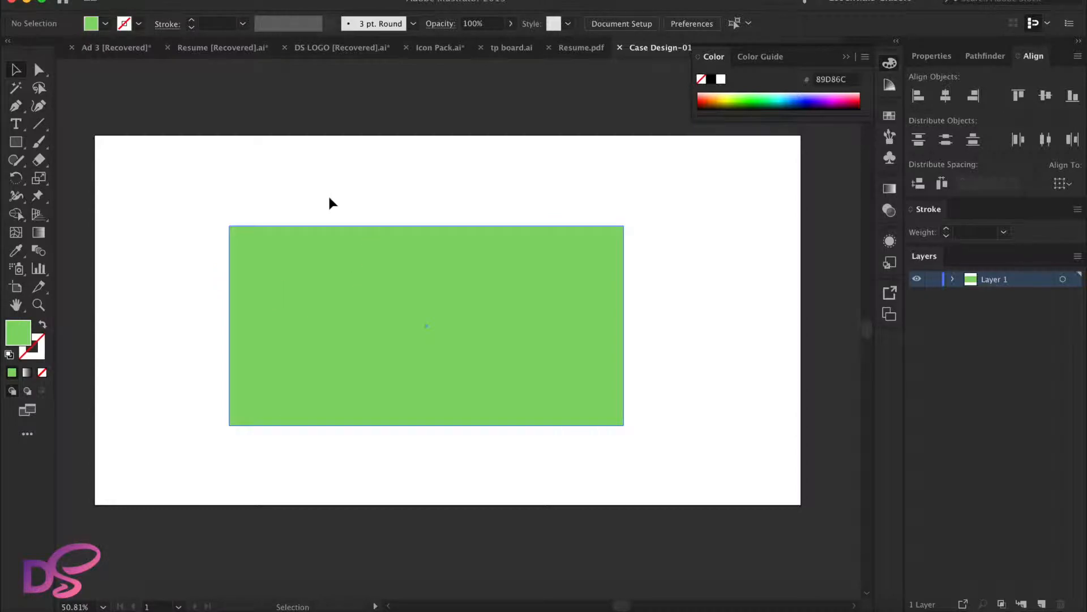
drag(240, 285, 640, 377)
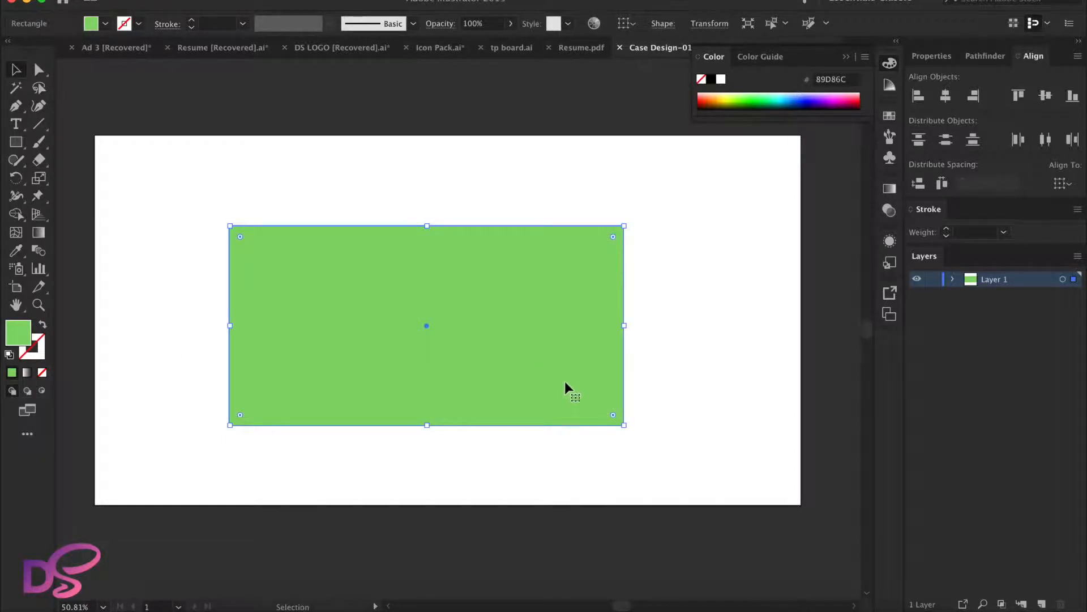
Change the rectangle's fill colour to light purple C689E5
double_click(18, 335)
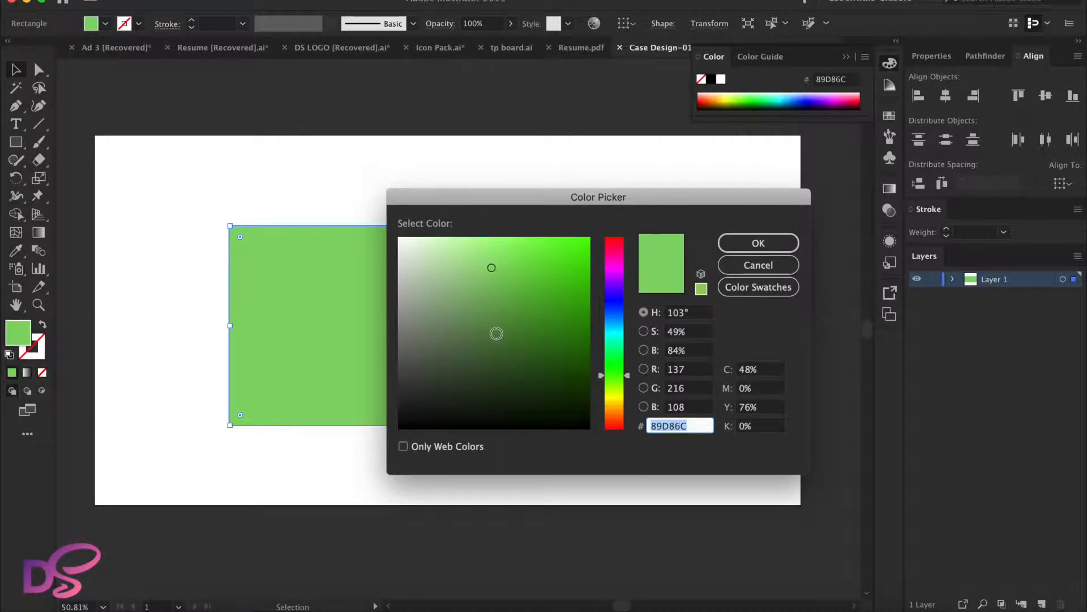
click(608, 280)
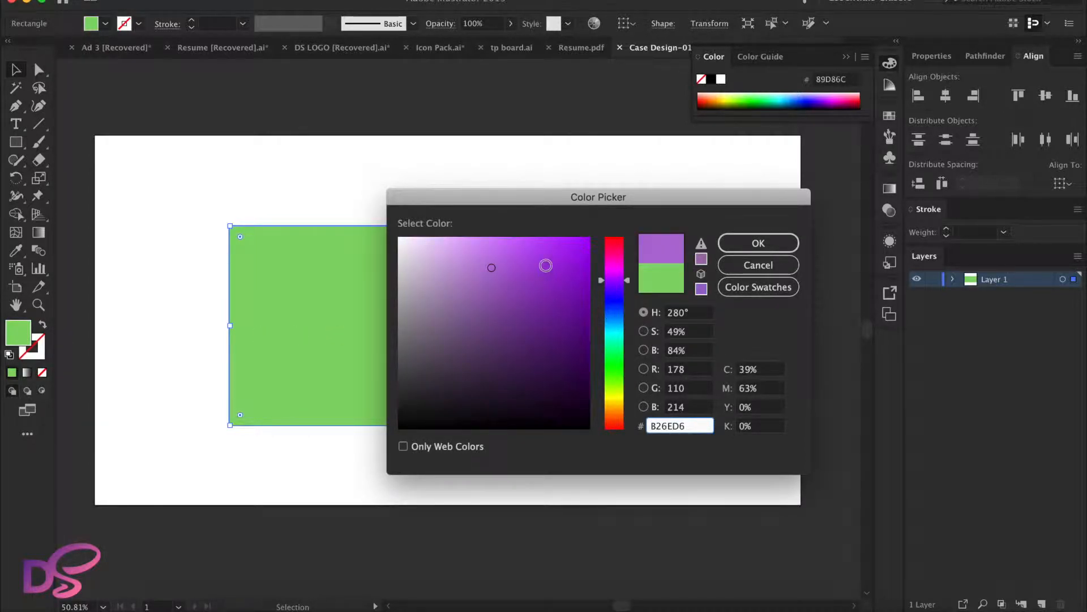
click(544, 266)
click(477, 258)
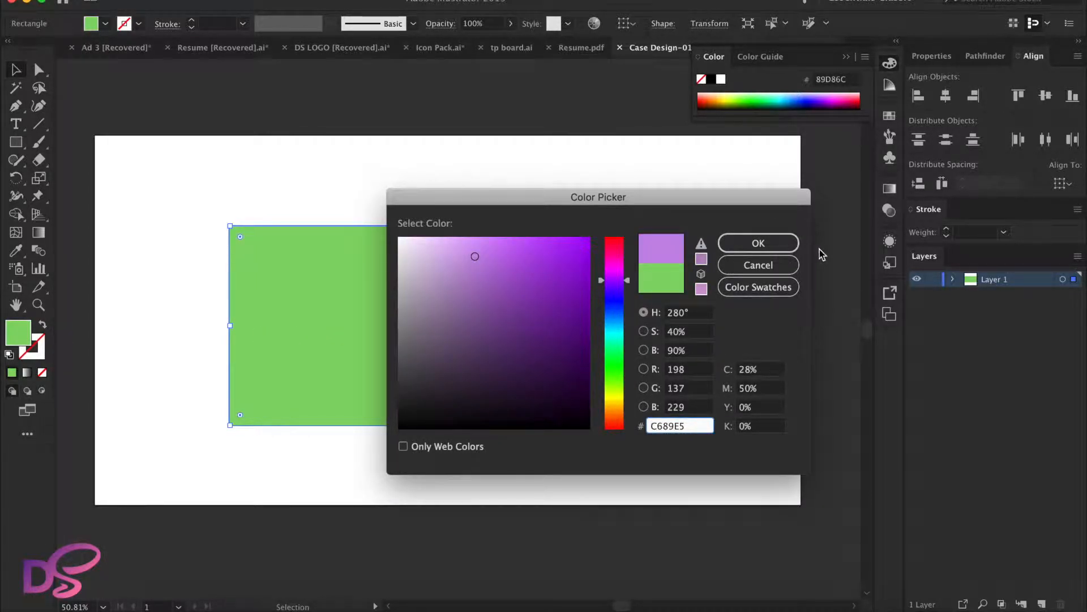
click(731, 242)
click(613, 187)
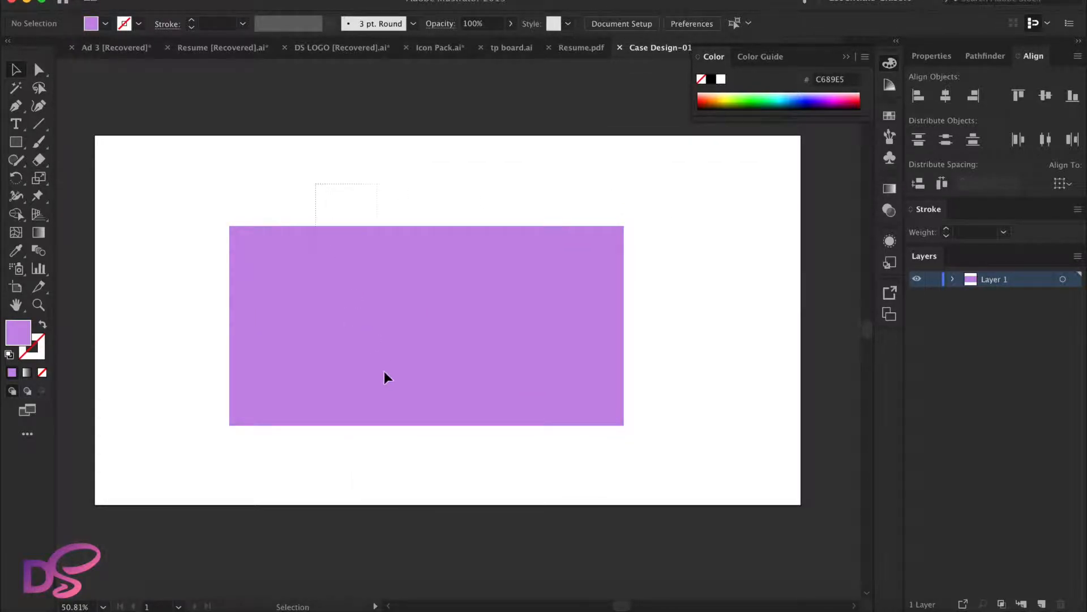
Give the purple rectangle a dark grey stroke with colour 565656
drag(371, 485, 446, 466)
click(642, 360)
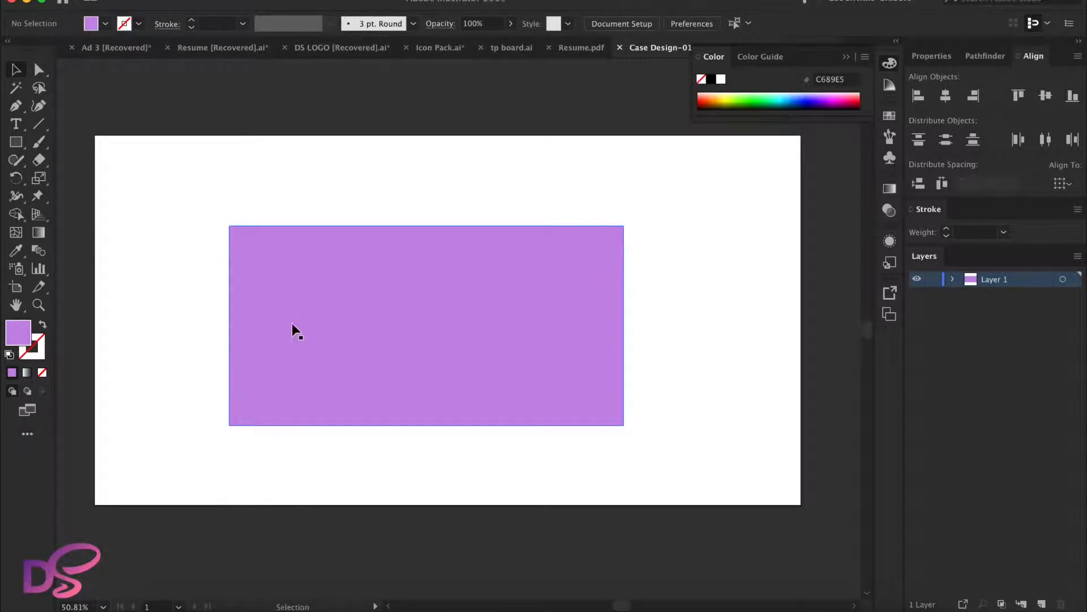
drag(402, 196, 436, 543)
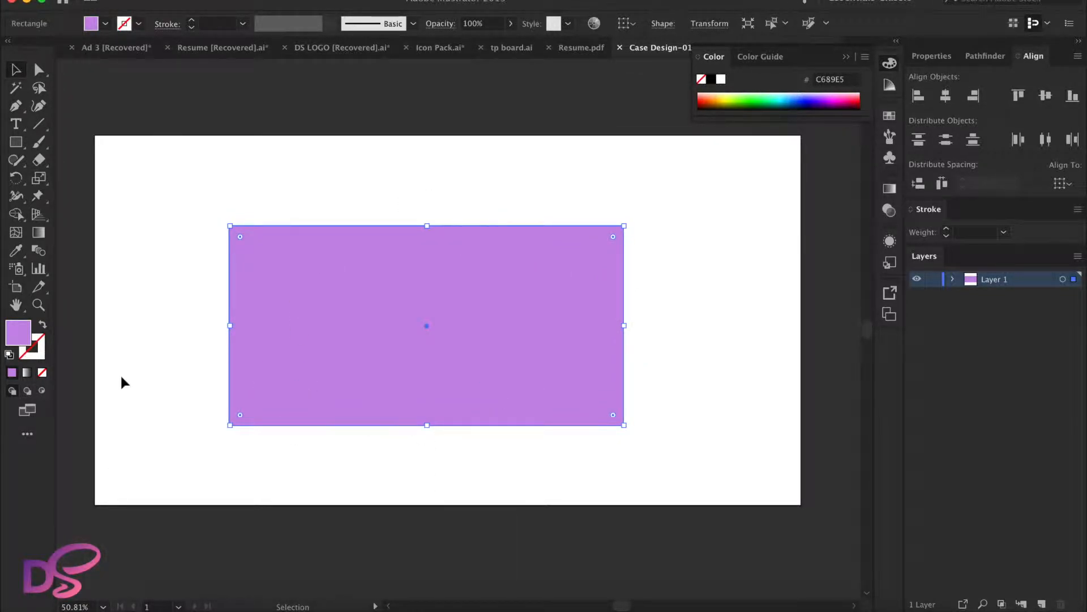
double_click(39, 354)
mouse_move(430, 355)
mouse_down()
mouse_move(391, 378)
mouse_move(389, 364)
mouse_up()
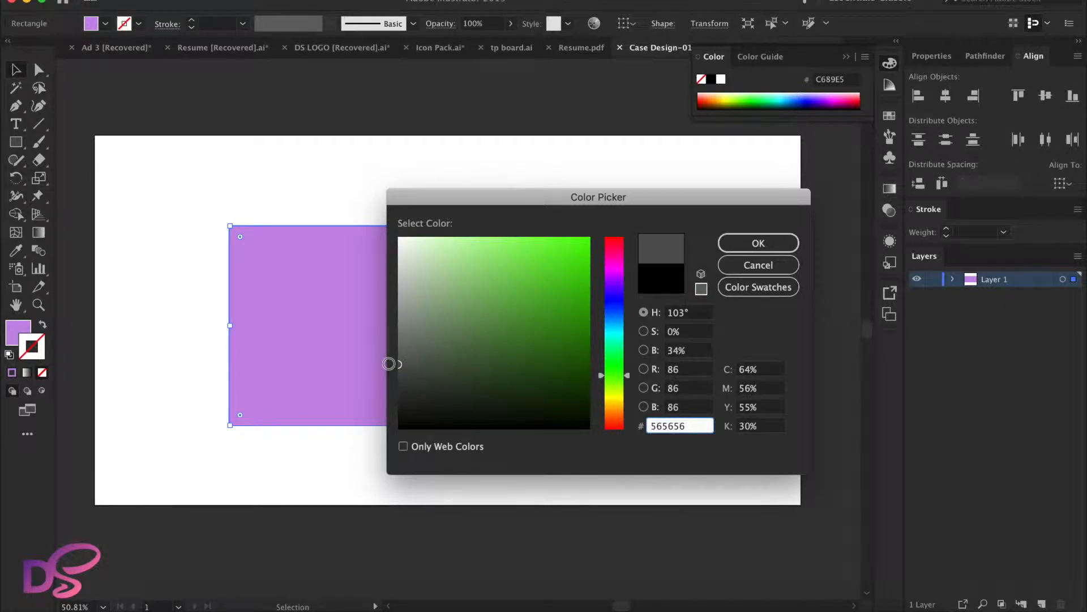
click(754, 245)
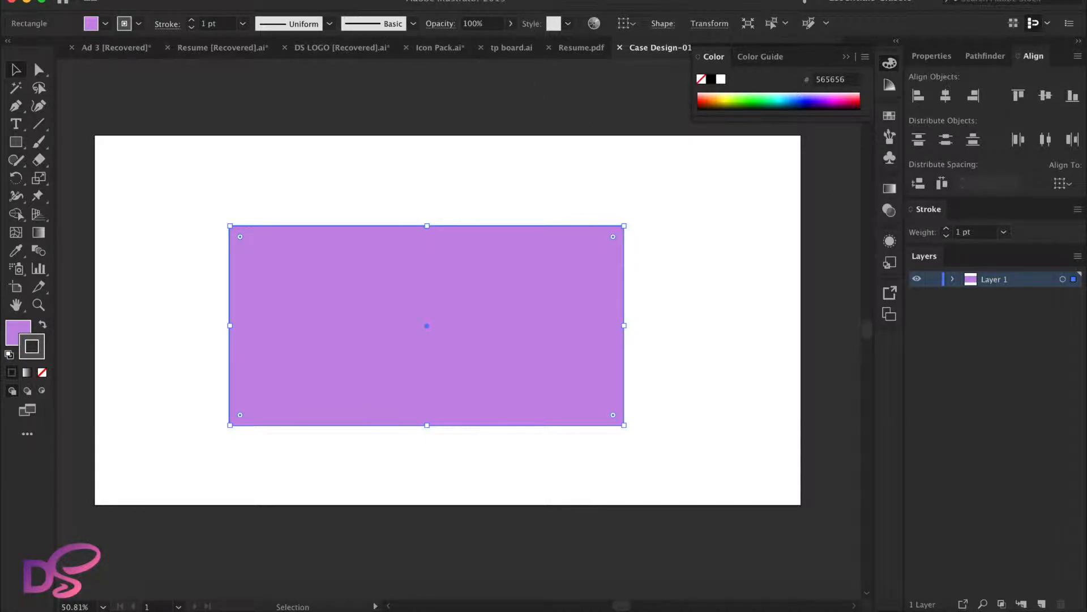
Set the rectangle's stroke weight to 9 pt and deselect it
click(388, 0)
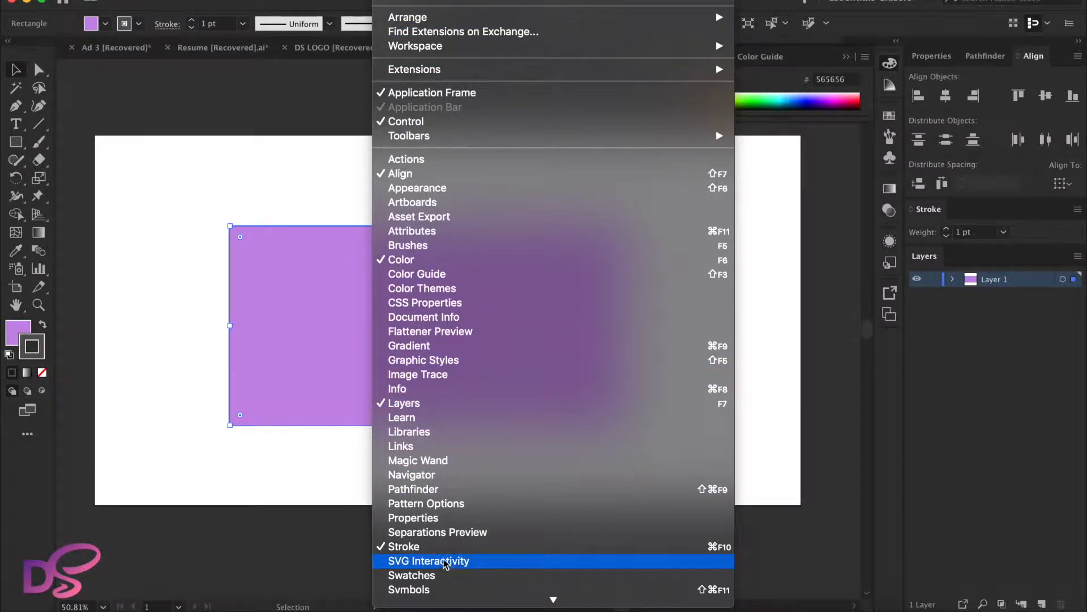
click(968, 373)
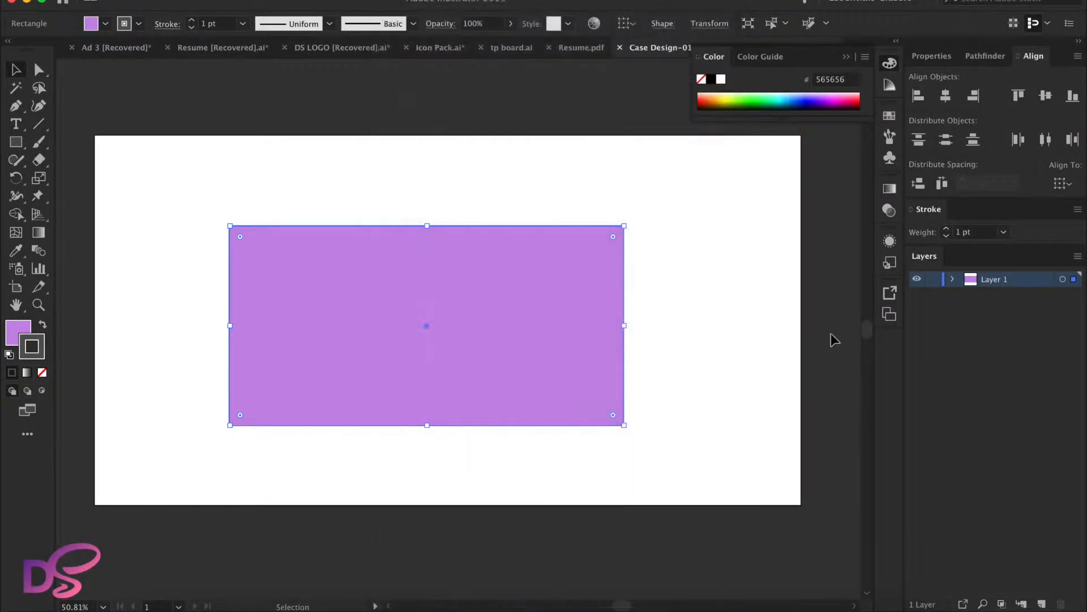
click(947, 229)
click(947, 229)
click(948, 229)
click(948, 229)
click(948, 230)
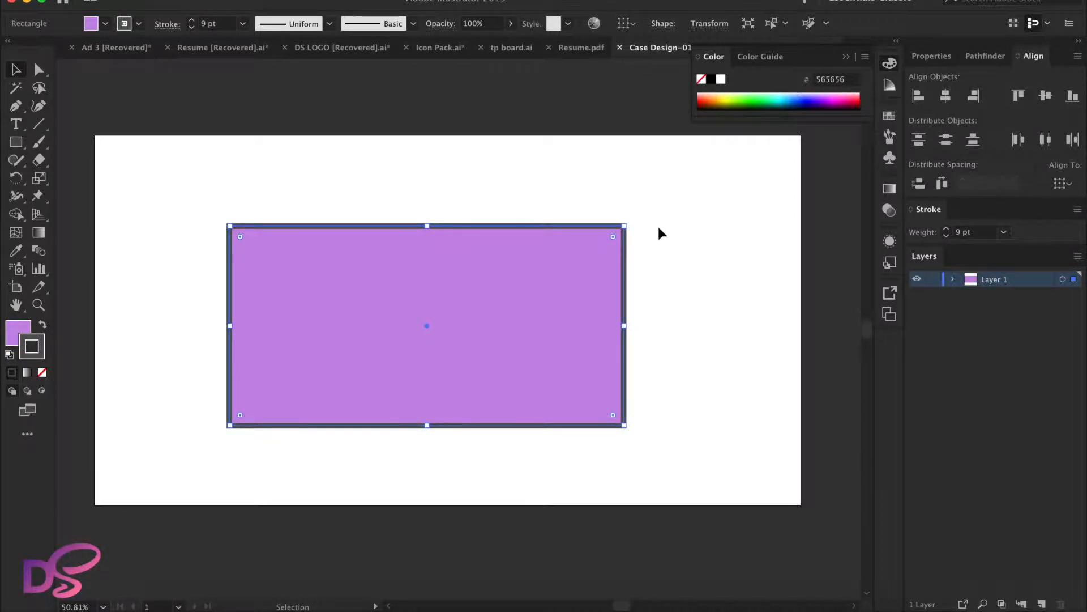
click(657, 224)
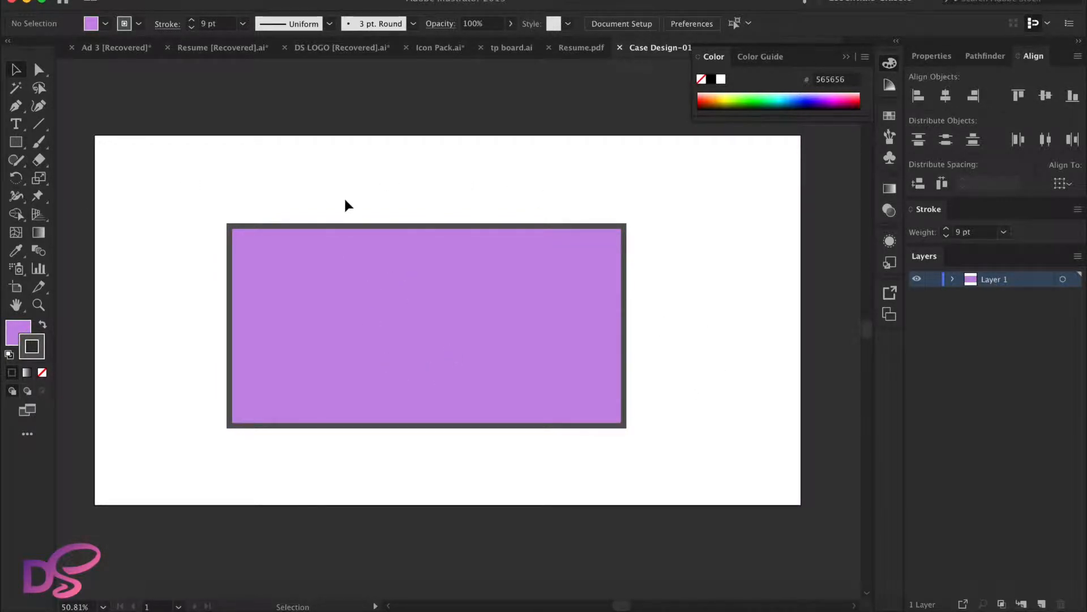
drag(223, 196, 314, 378)
drag(401, 166, 606, 433)
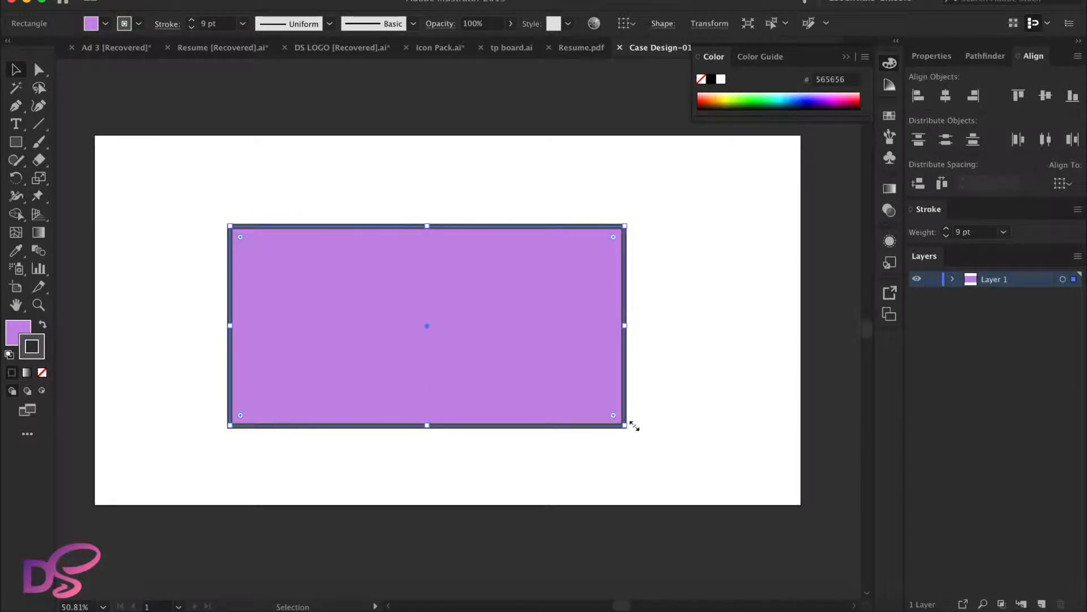
scroll(205, 315, left, 3)
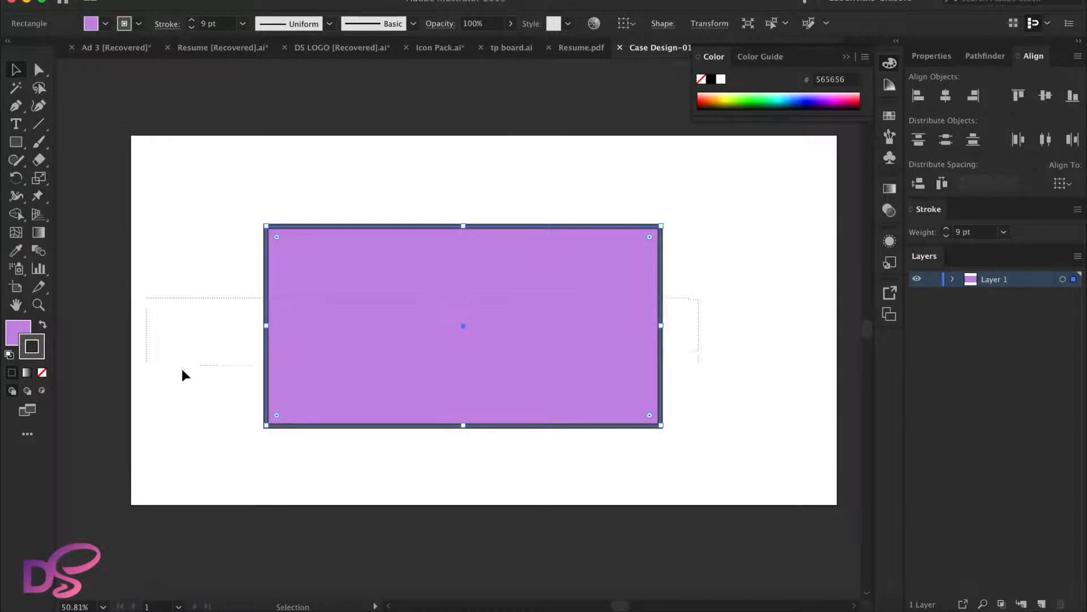
click(190, 282)
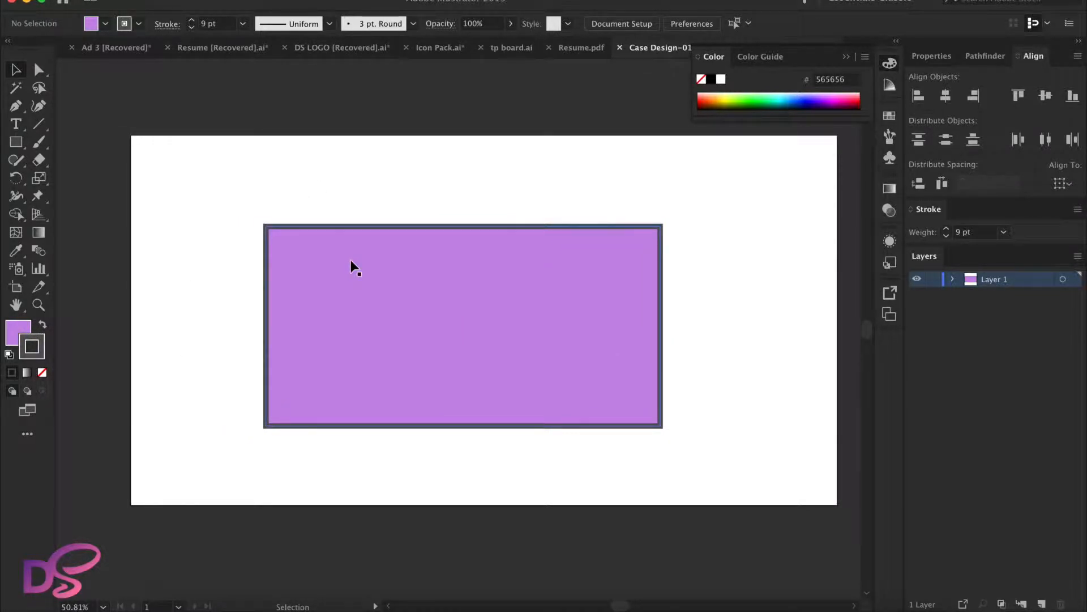
drag(430, 173, 494, 479)
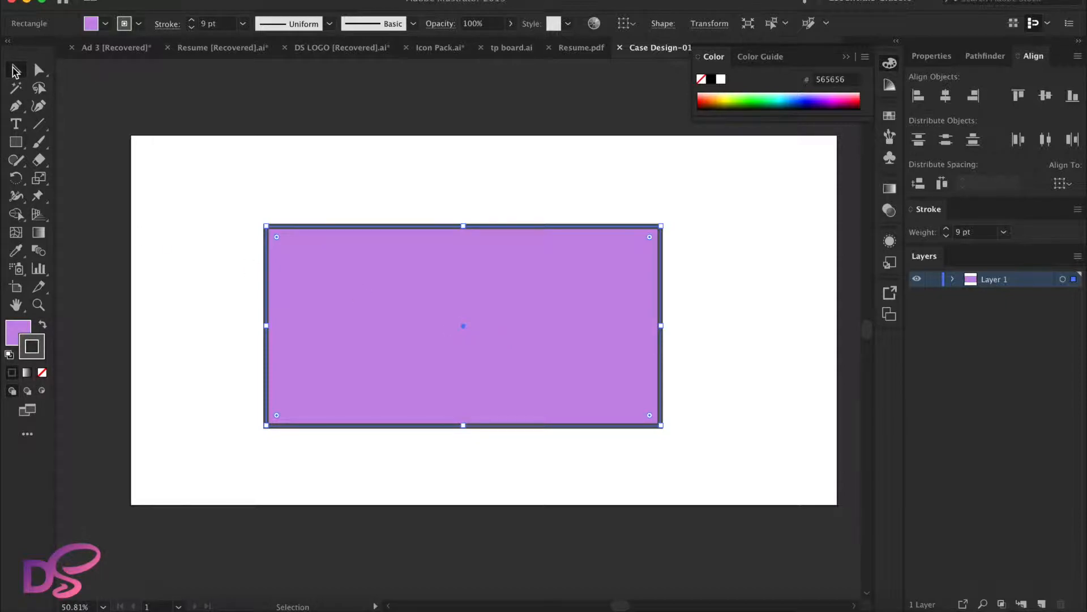
Select the outlined purple rectangle and delete it from the artboard
click(265, 139)
drag(325, 174, 433, 456)
key(Delete)
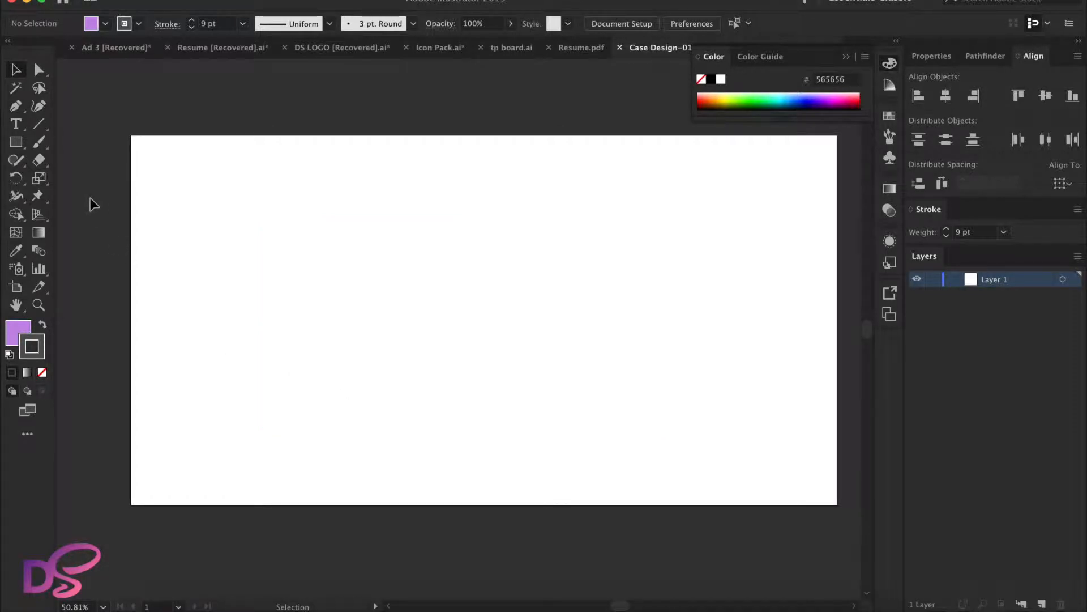
Draw a square outward from its centre near the middle of the artboard with the Rectangle tool
click(16, 143)
drag(462, 301, 509, 397)
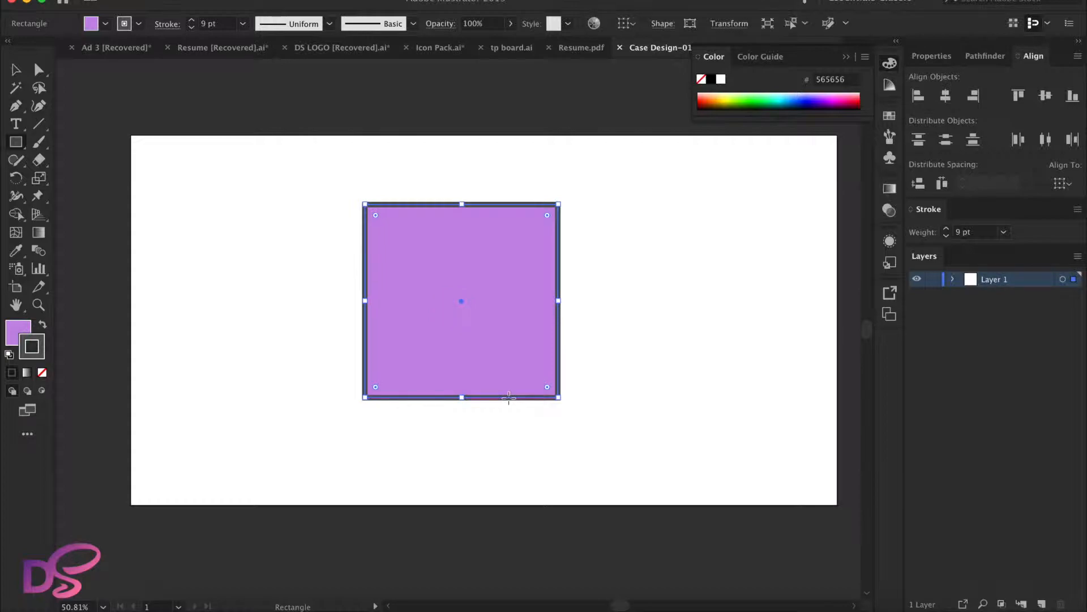
click(16, 69)
click(274, 157)
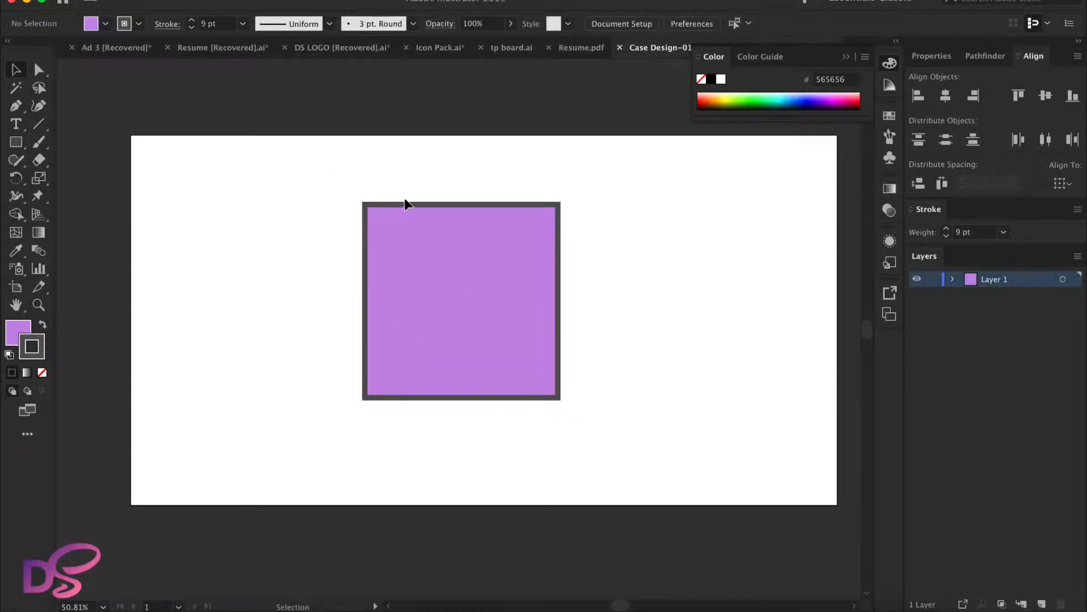
Remove the stroke from the purple square, keeping only its fill
drag(422, 438, 619, 426)
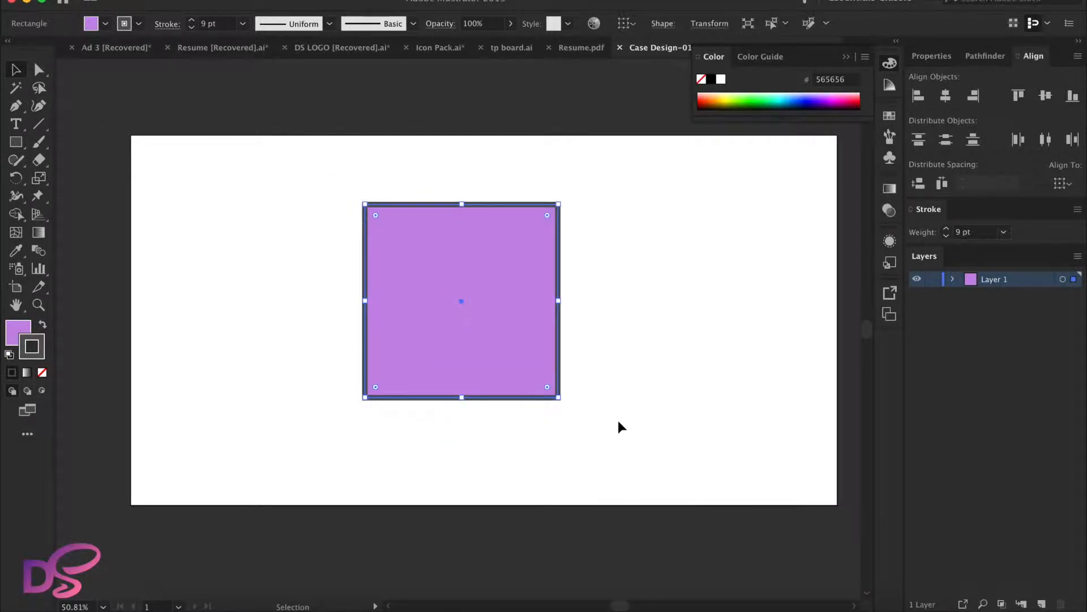
click(643, 301)
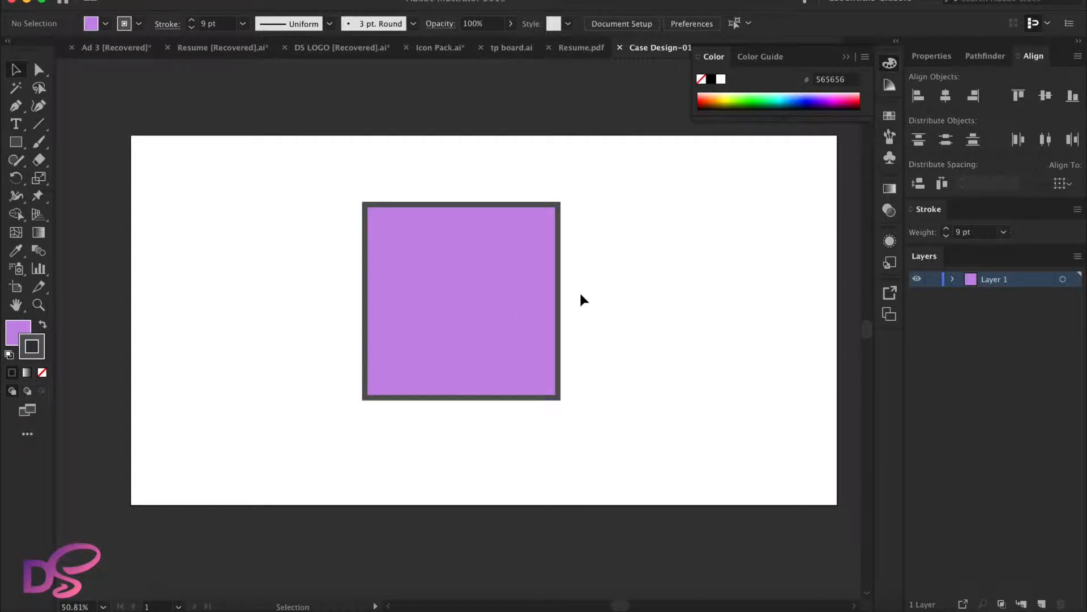
click(492, 298)
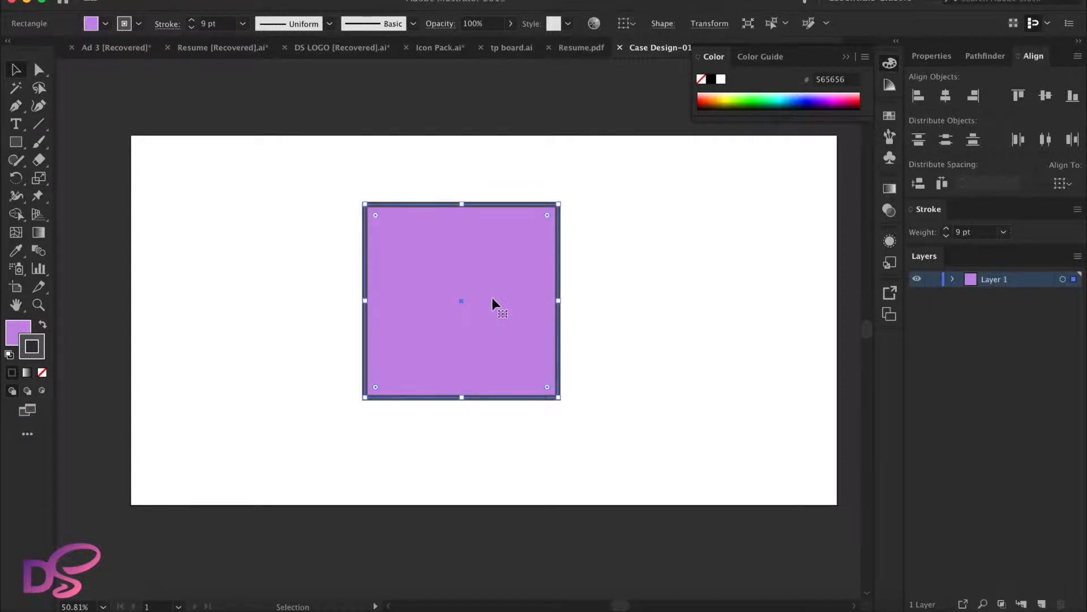
click(41, 372)
click(262, 248)
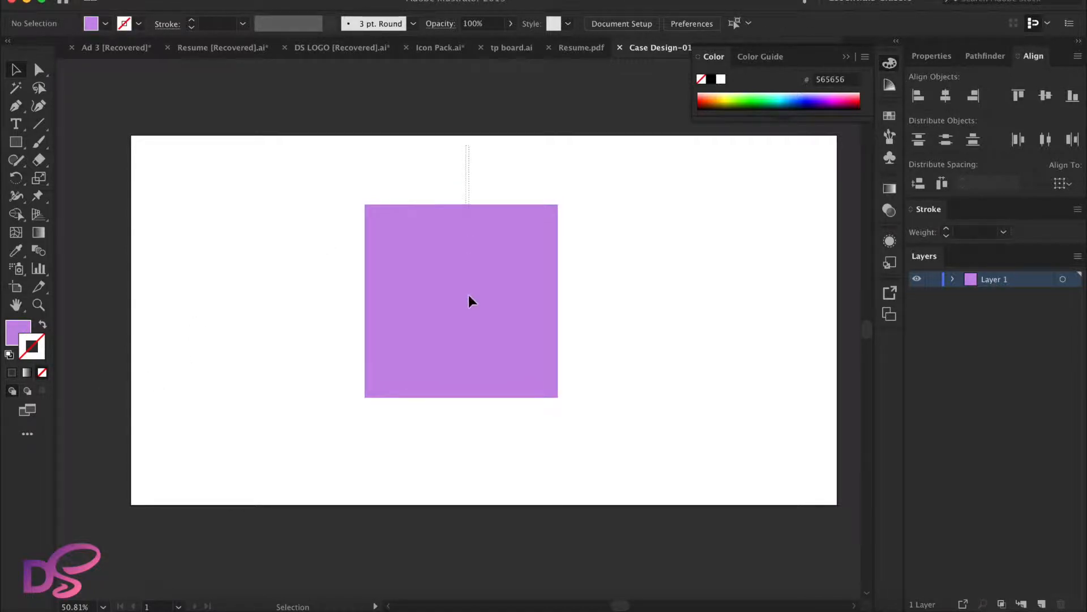
Move only the square's upper-right anchor point diagonally up and outward with the Direct Selection tool
key(super+a)
scroll(533, 417, up, 5)
scroll(533, 417, up, 3)
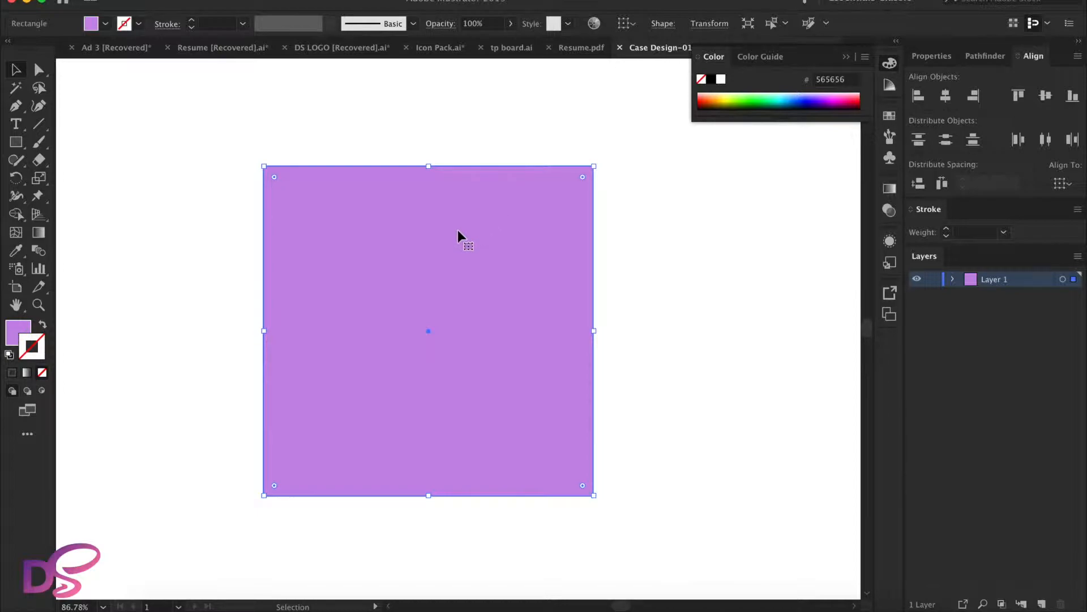
click(38, 71)
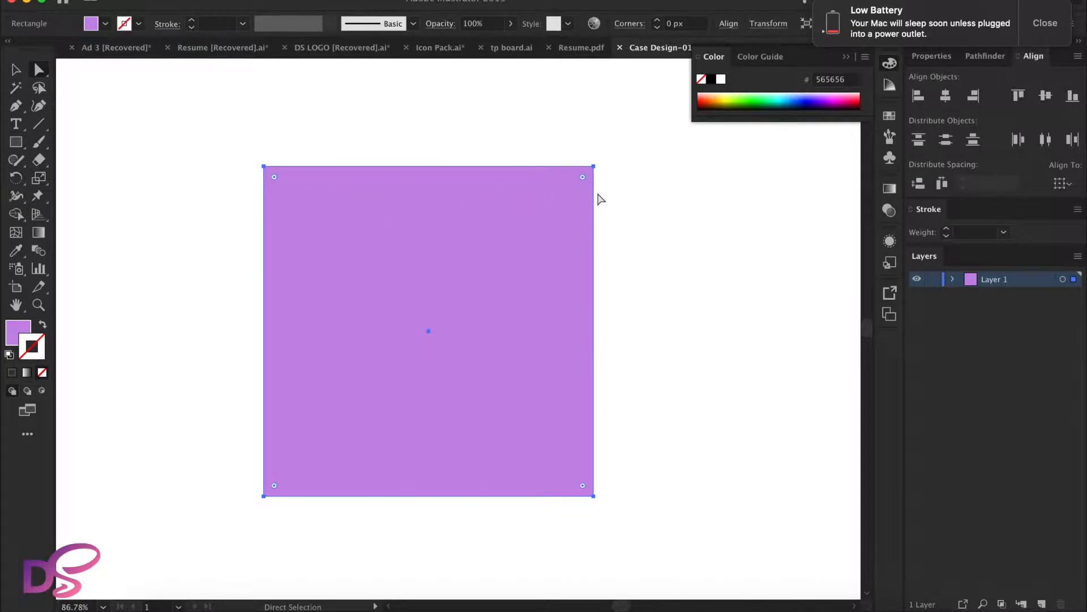
click(639, 194)
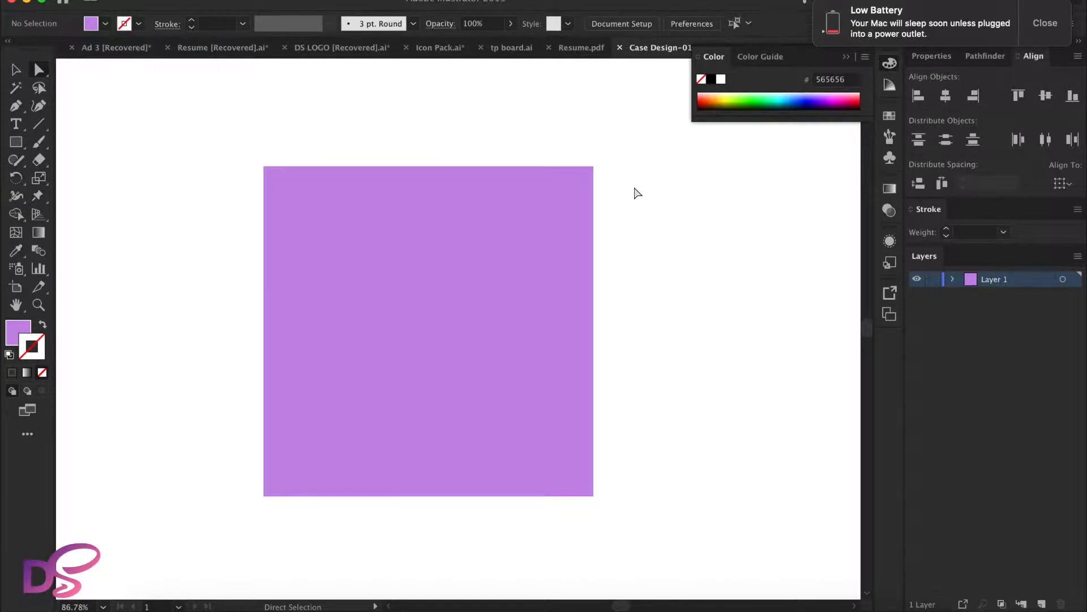
click(593, 168)
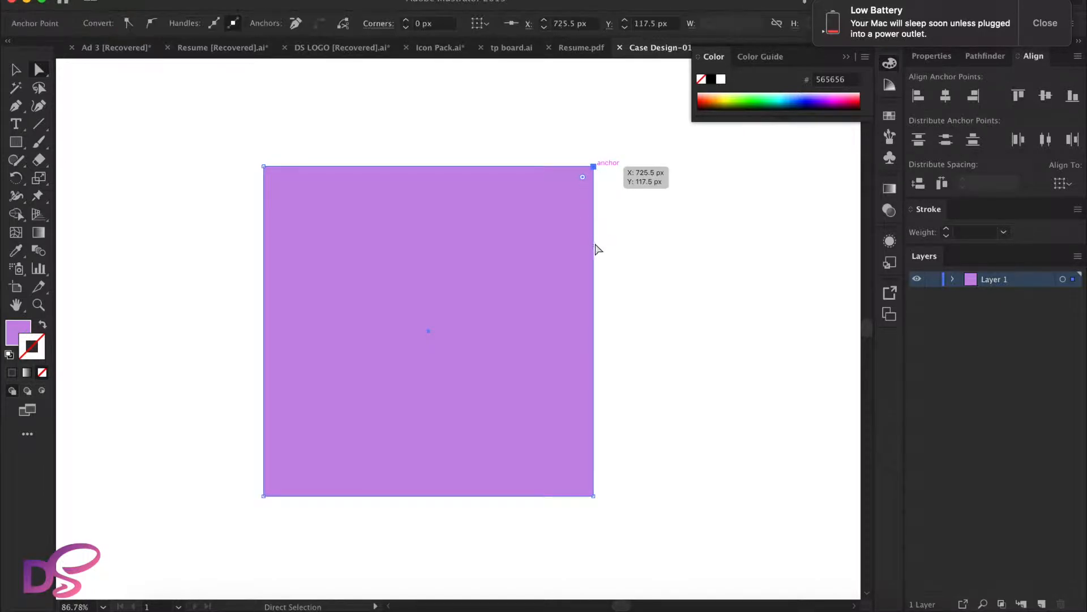
click(599, 174)
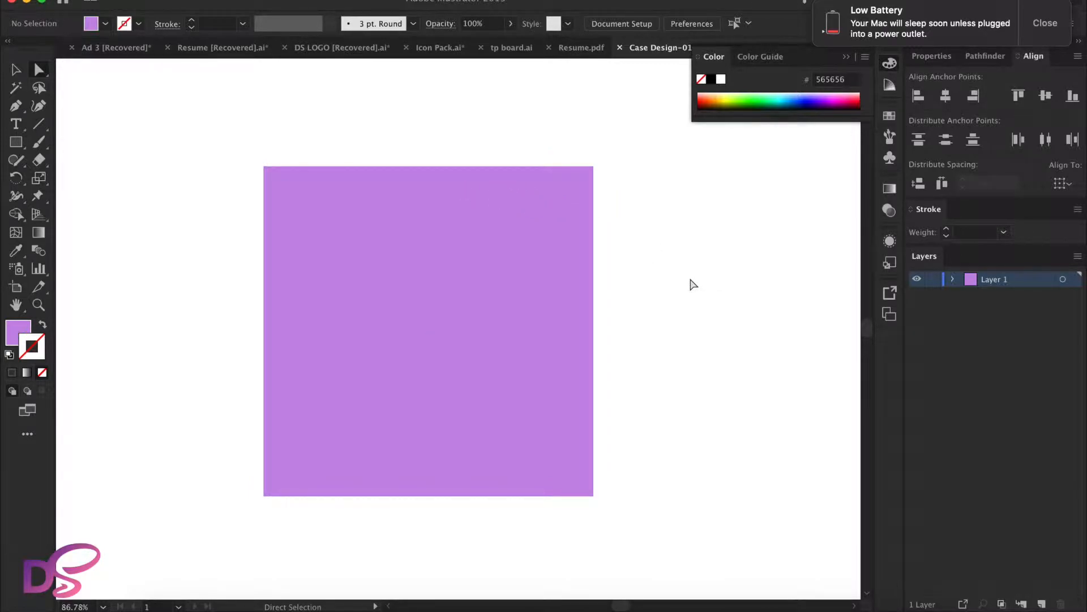
click(594, 166)
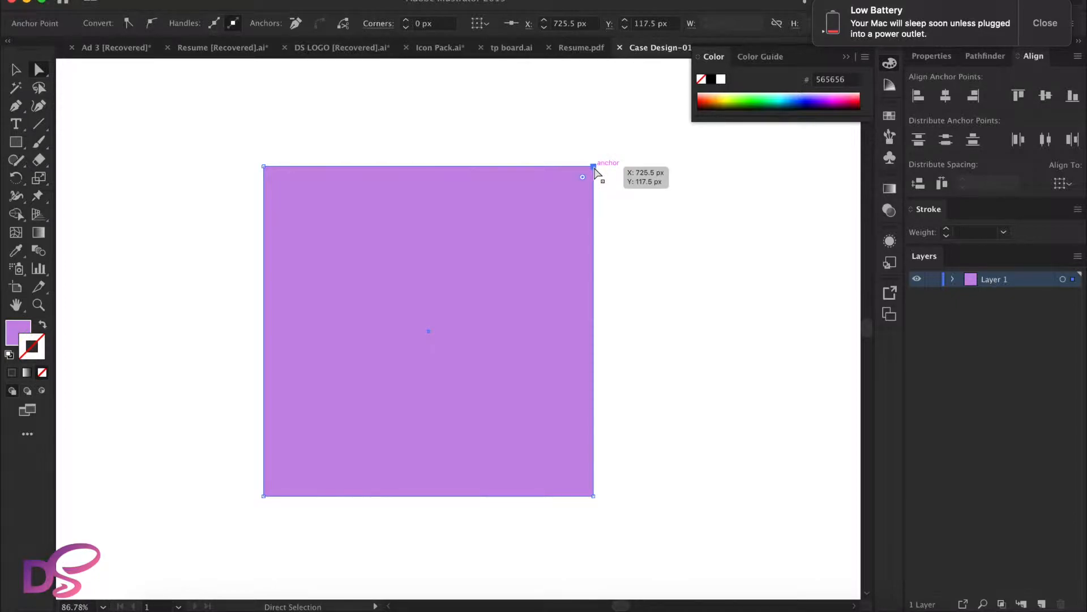
drag(594, 167, 656, 112)
click(725, 265)
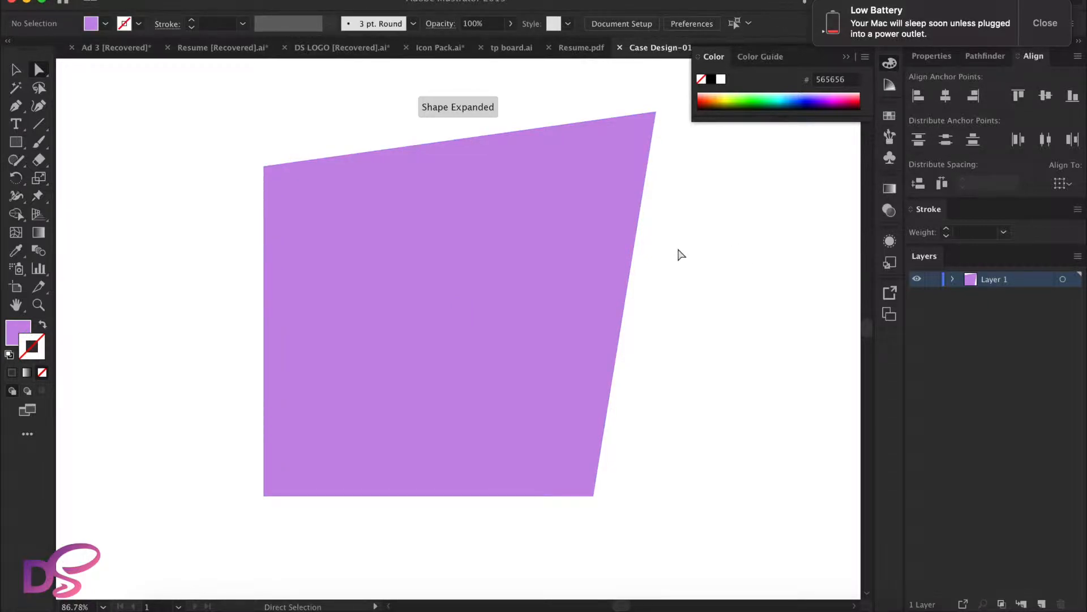
Move the shape's lower-left anchor point diagonally down and outward to make a slanted quadrilateral
scroll(684, 326, down, 3)
scroll(683, 326, right, 3)
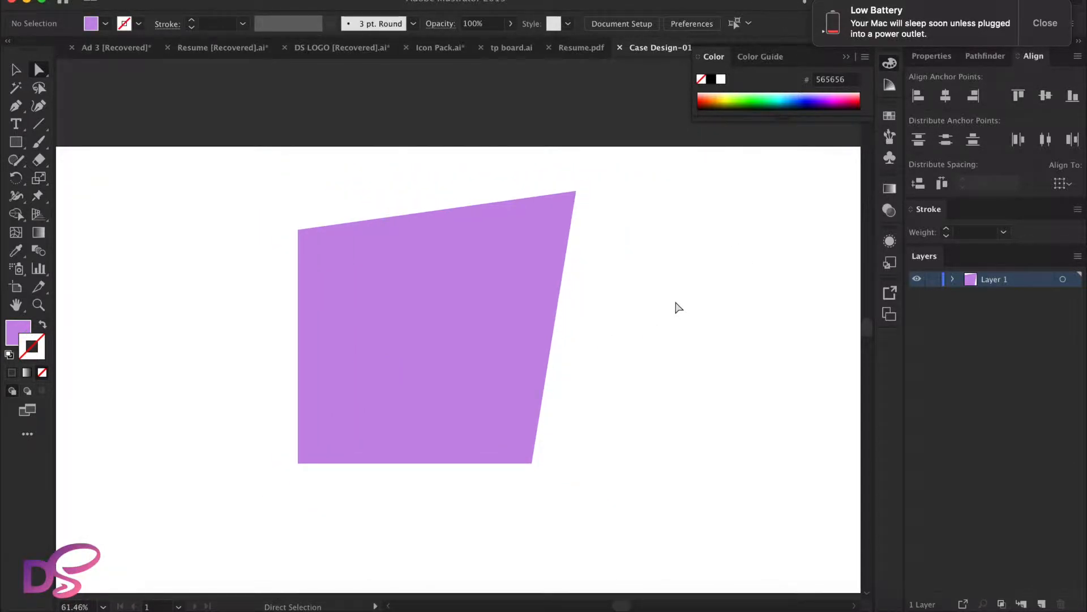
drag(297, 464, 262, 517)
click(685, 428)
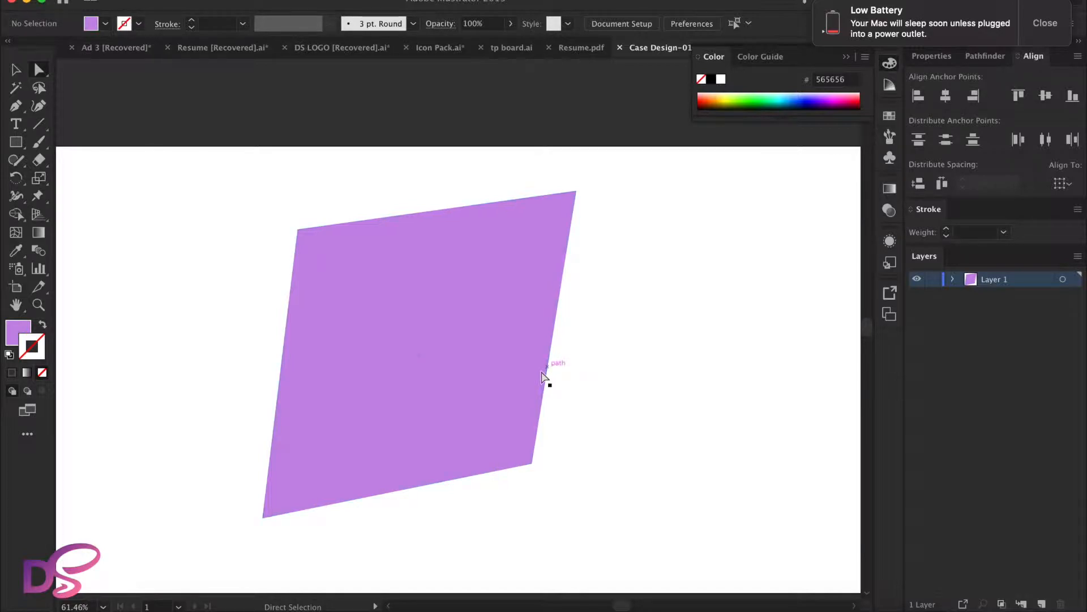
Select the quadrilateral's two upper anchor points together and move its top edge slightly up and to the left
click(471, 369)
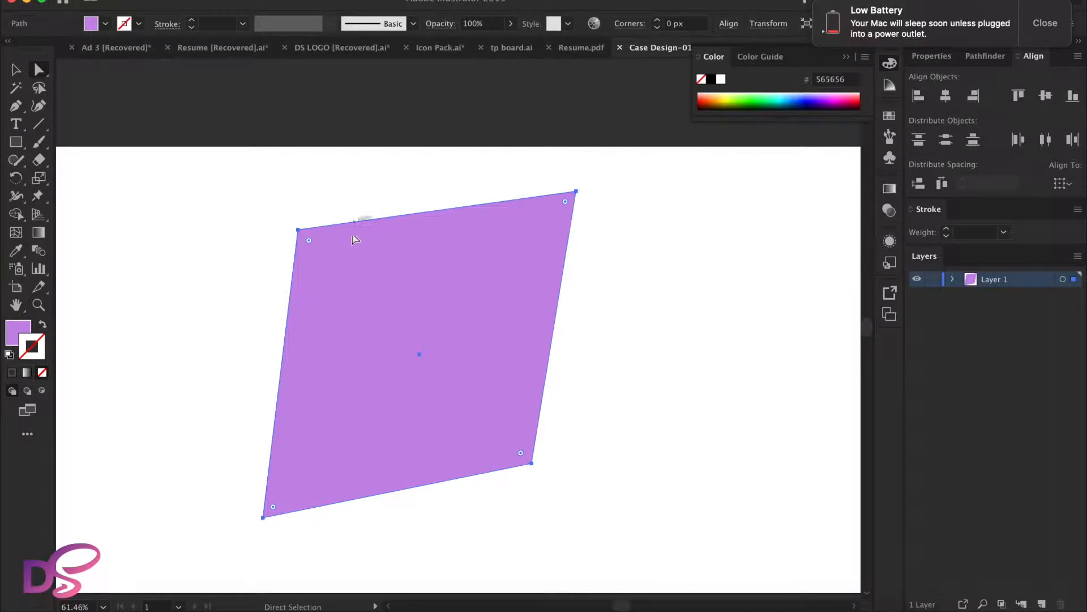
click(379, 194)
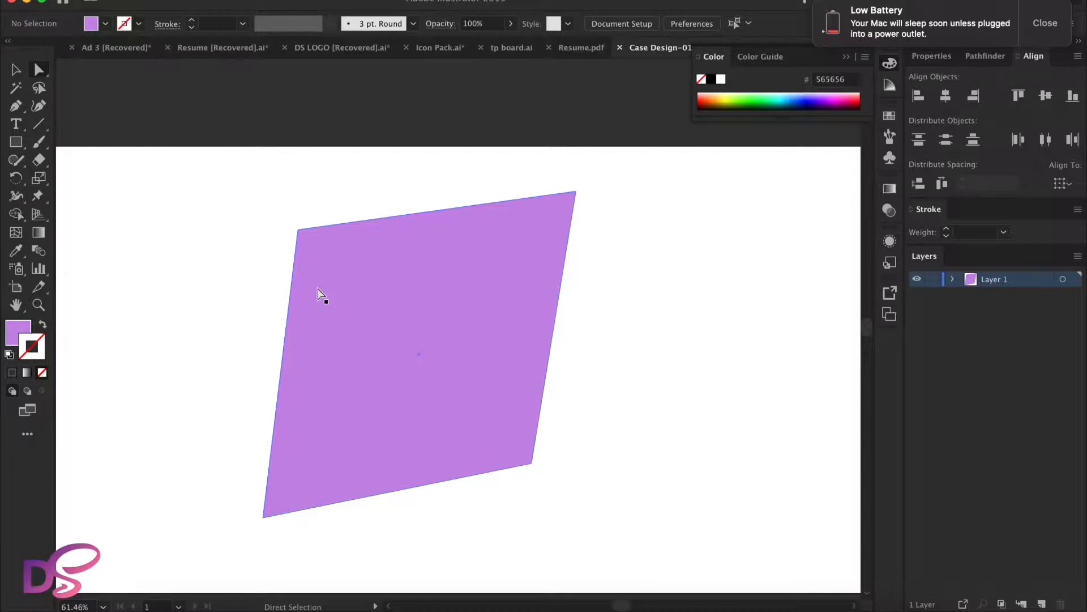
click(299, 230)
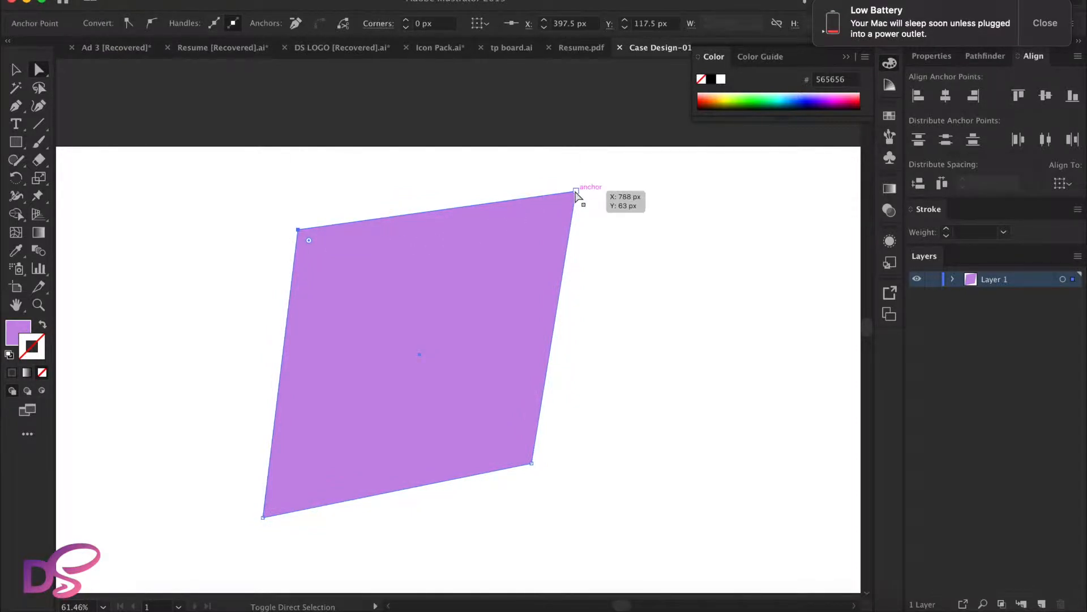
shift+click(575, 192)
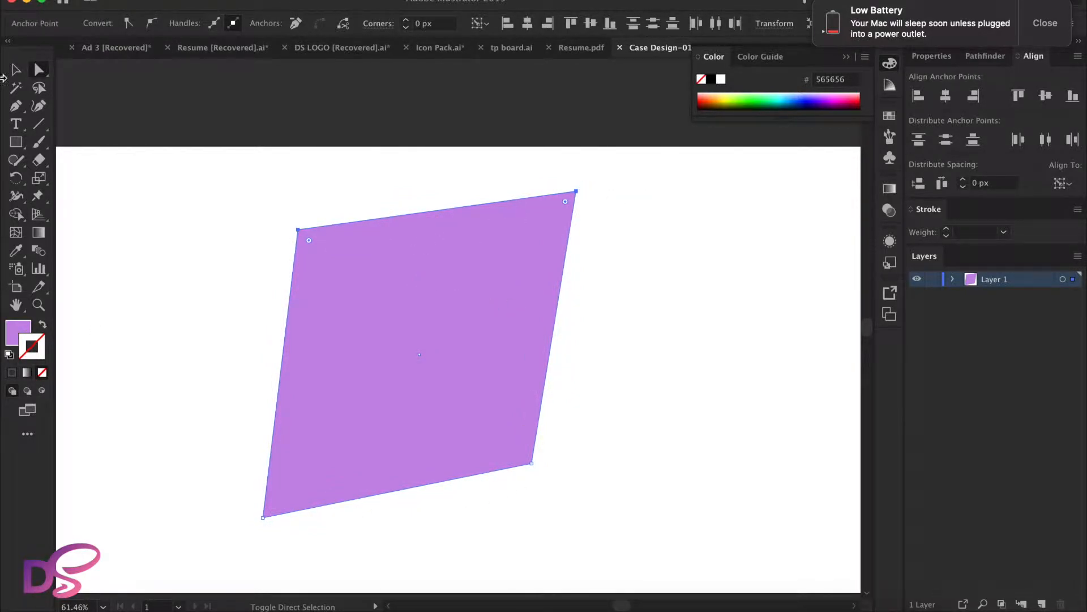
mouse_move(576, 191)
mouse_down()
mouse_move(739, 193)
mouse_move(606, 209)
mouse_move(569, 189)
mouse_move(569, 171)
mouse_up()
click(645, 253)
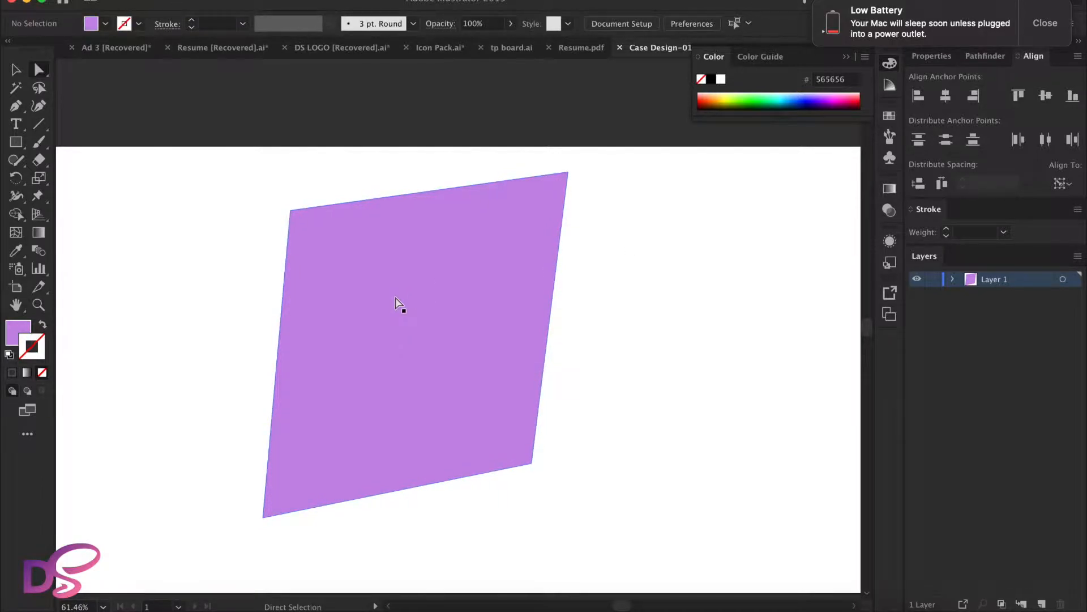
Try rounding all four corners of the quadrilateral at once and undo the rounding
scroll(397, 300, up, 2)
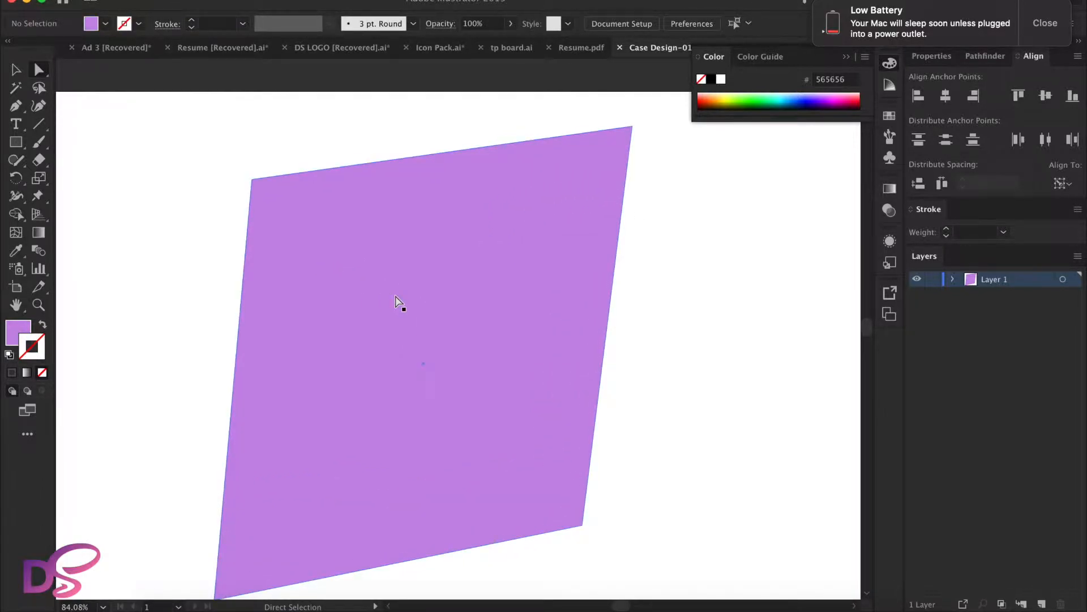
scroll(399, 303, down, 1)
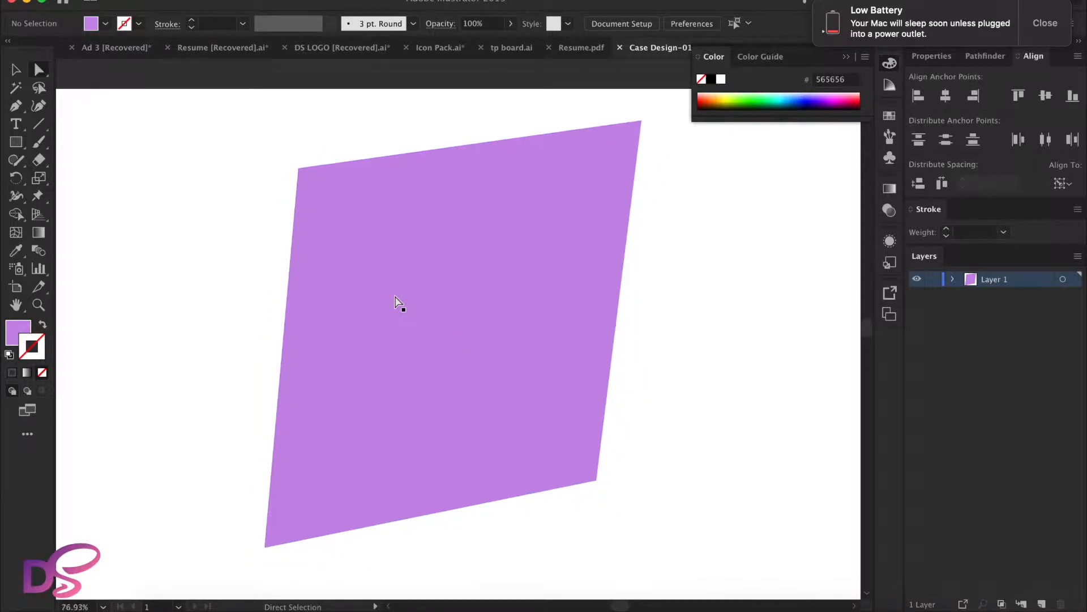
scroll(399, 304, down, 1)
click(415, 246)
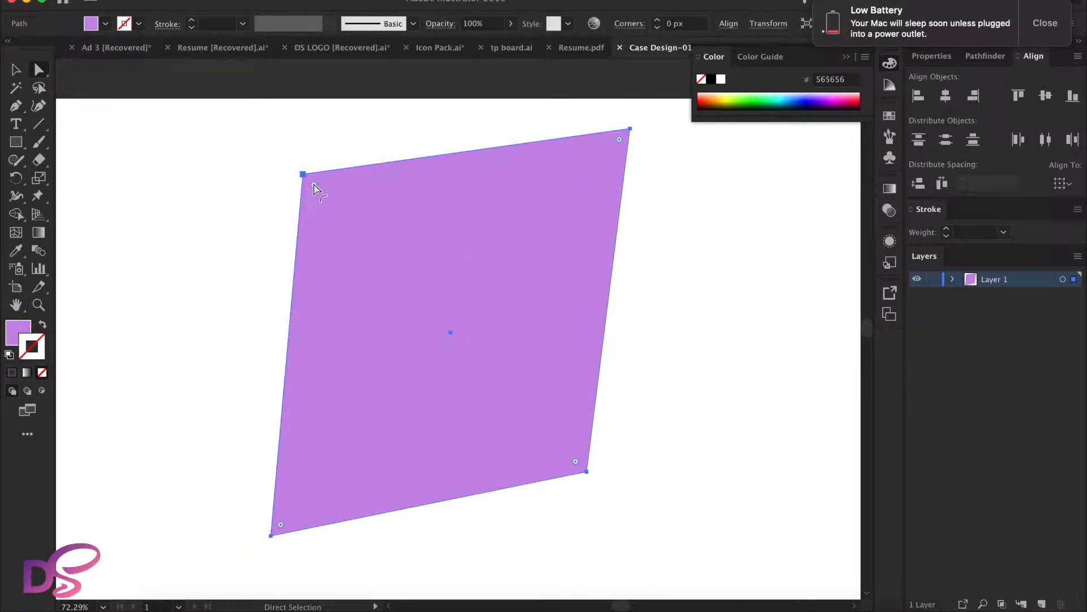
drag(315, 187, 359, 238)
click(652, 196)
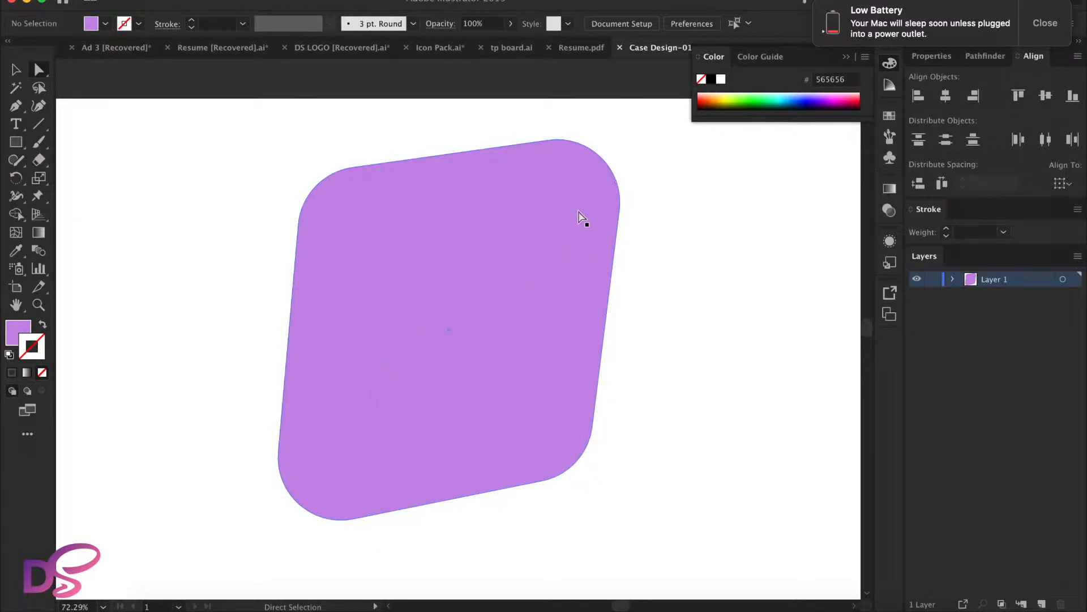
key(super+z)
click(668, 297)
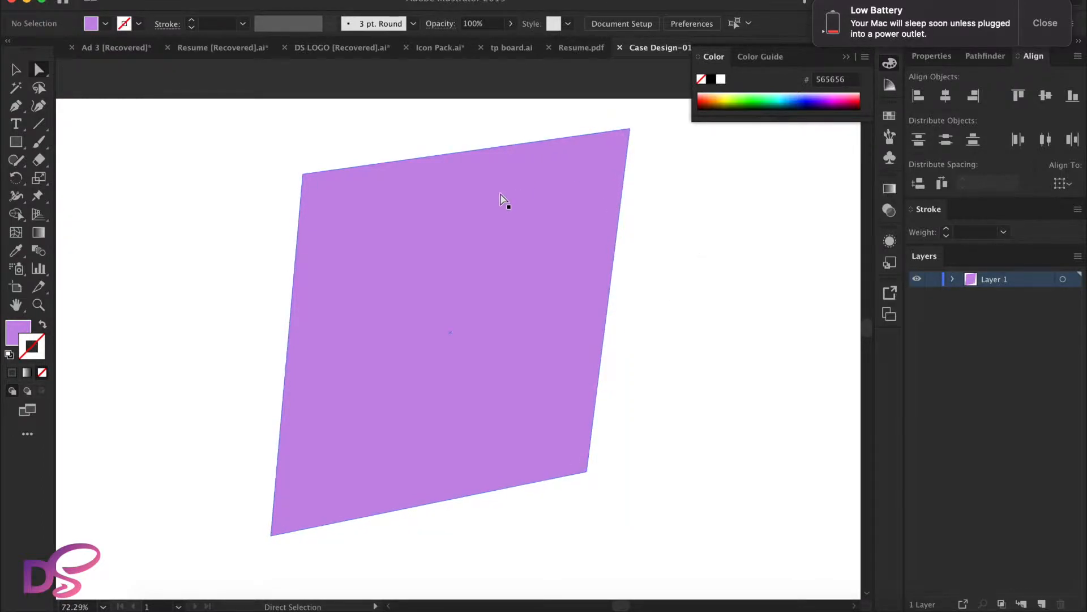
Round only the quadrilateral's upper-left corner to a radius of about 123 px
drag(270, 150, 411, 321)
click(319, 136)
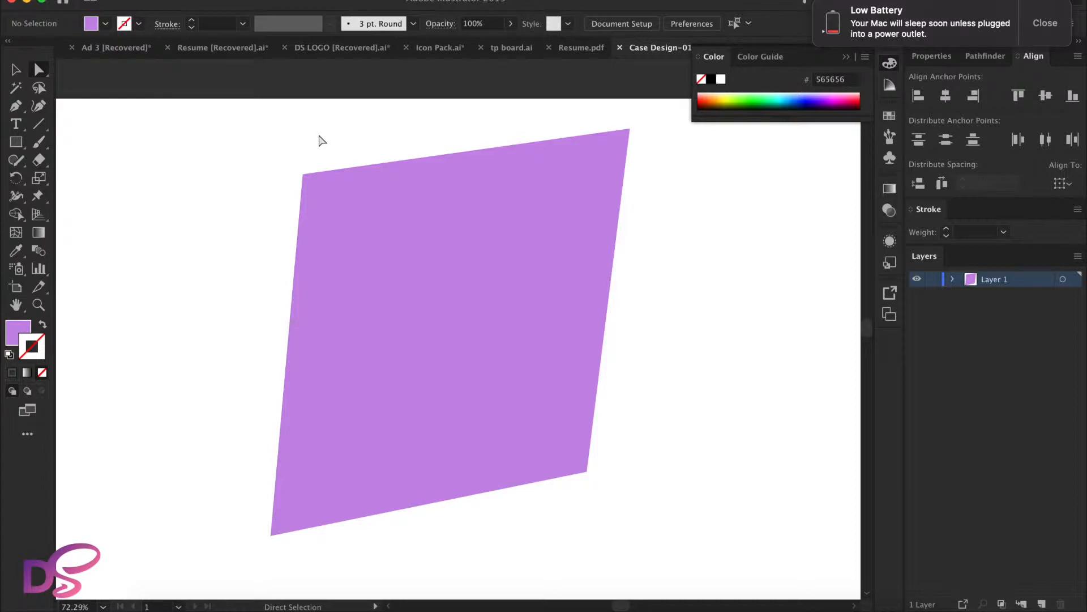
click(303, 178)
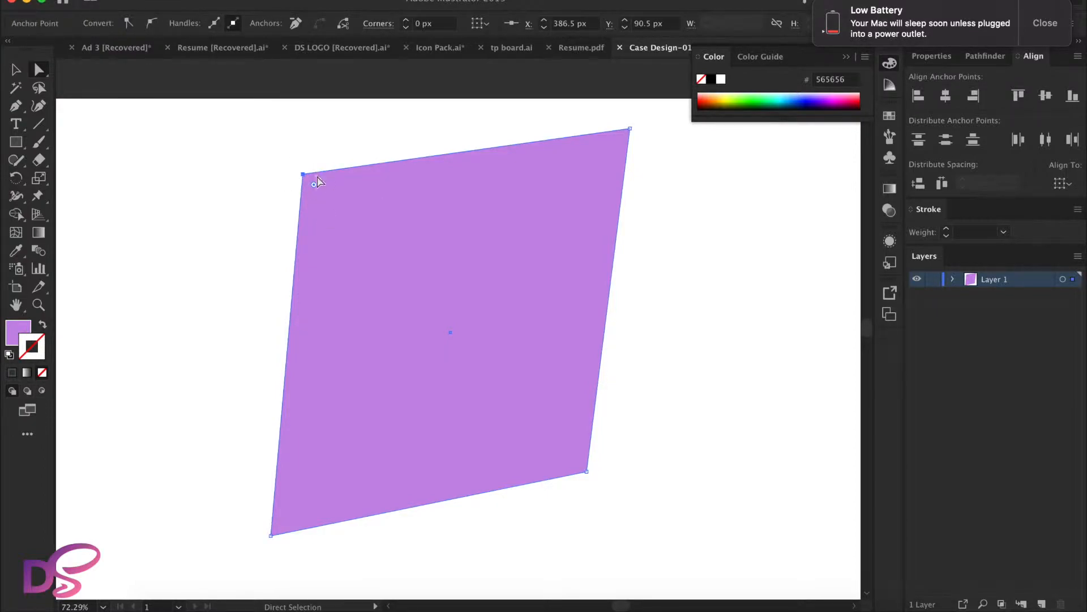
drag(315, 187, 382, 294)
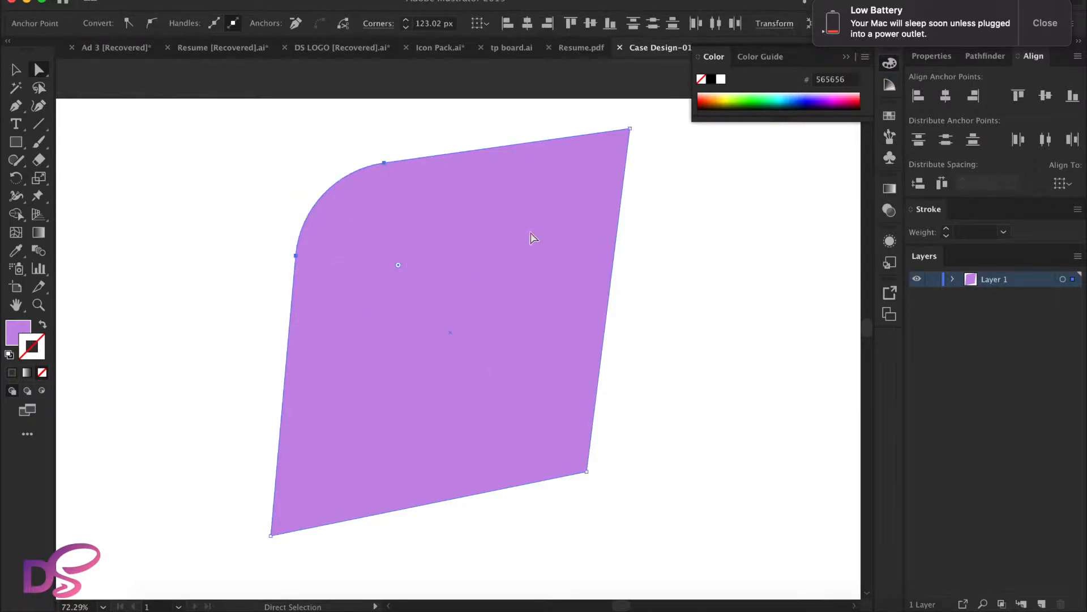
click(691, 182)
Move the whole purple shape slightly down and to the right, closer to the artboard's centre
key(super+0)
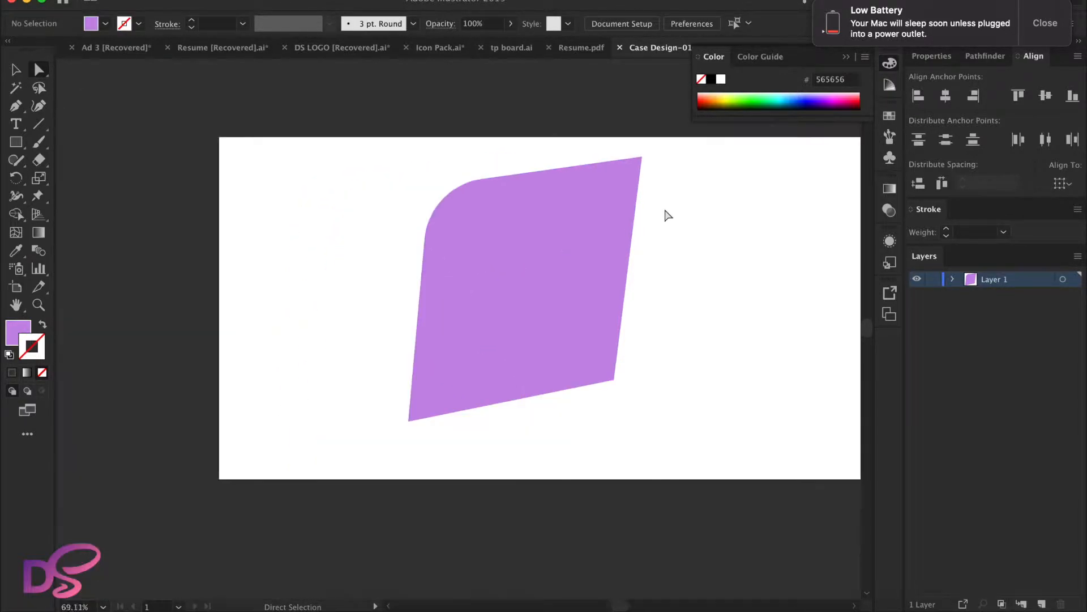
scroll(665, 210, down, 2)
scroll(665, 210, right, 2)
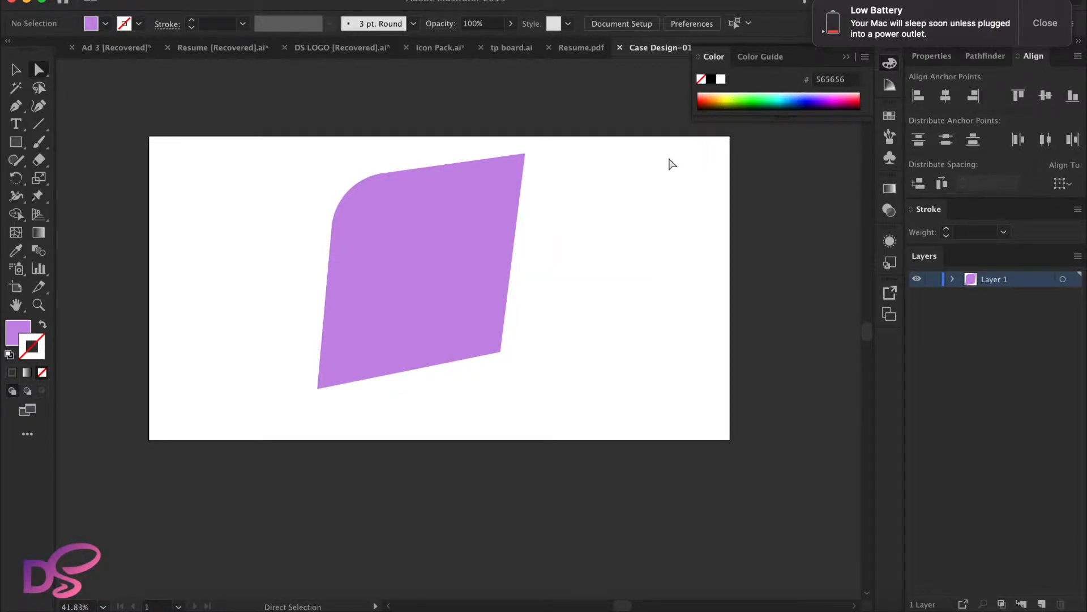
drag(298, 154, 510, 408)
drag(411, 287, 441, 304)
click(589, 268)
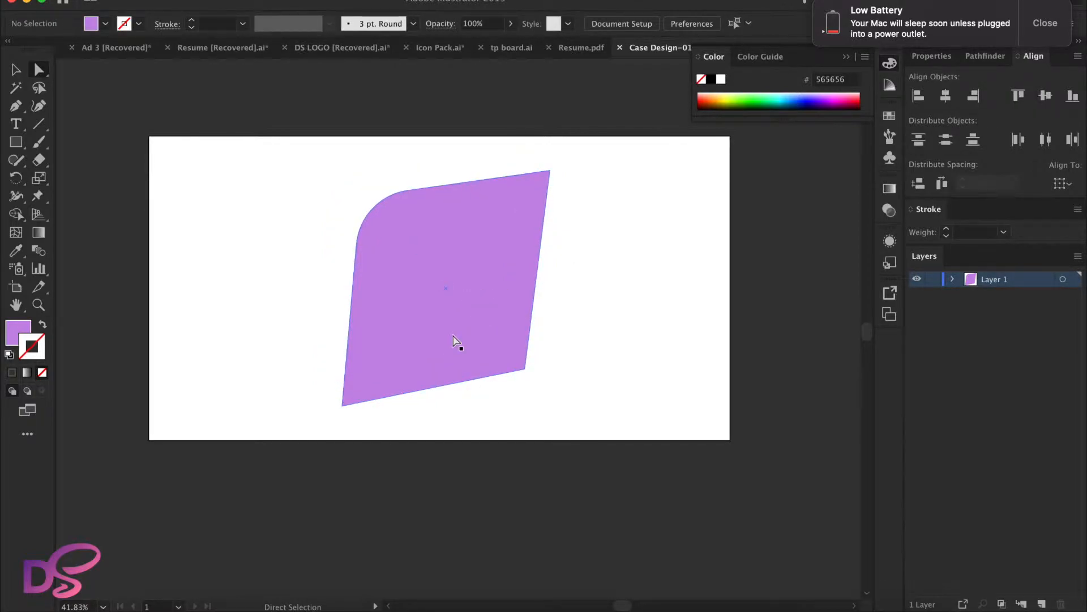
drag(381, 162, 457, 396)
drag(577, 301, 250, 322)
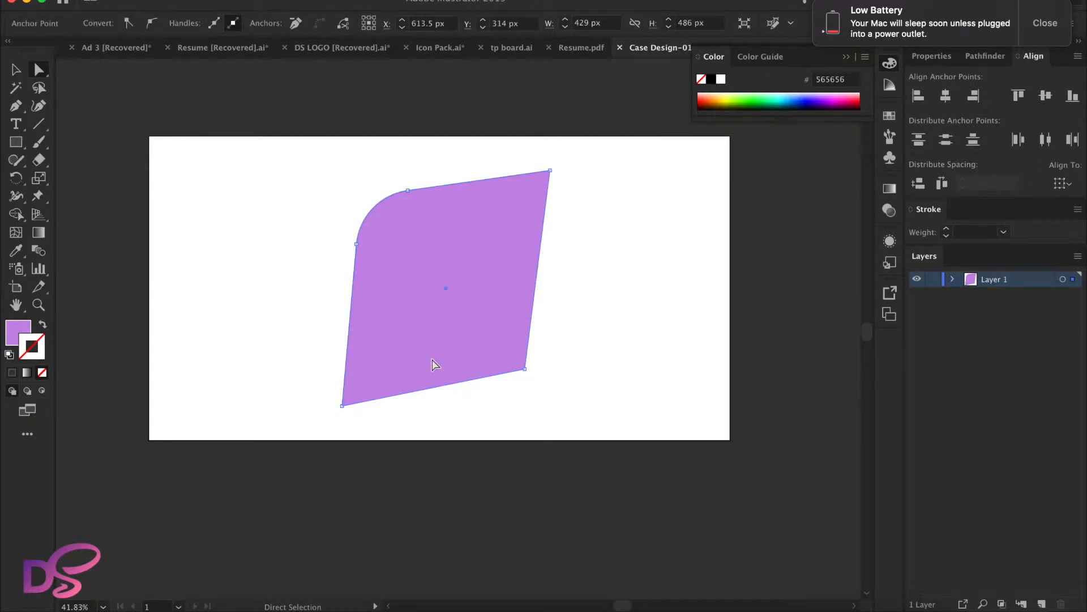
click(603, 286)
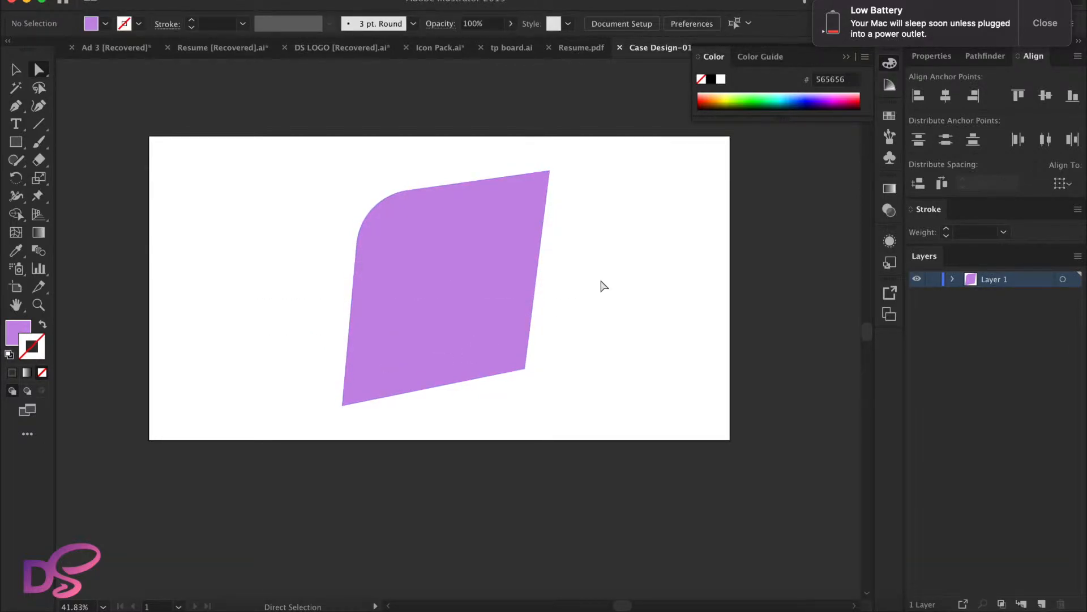
Add an anchor point near the middle of the shape's bottom edge with the Add Anchor Point tool
key(plus)
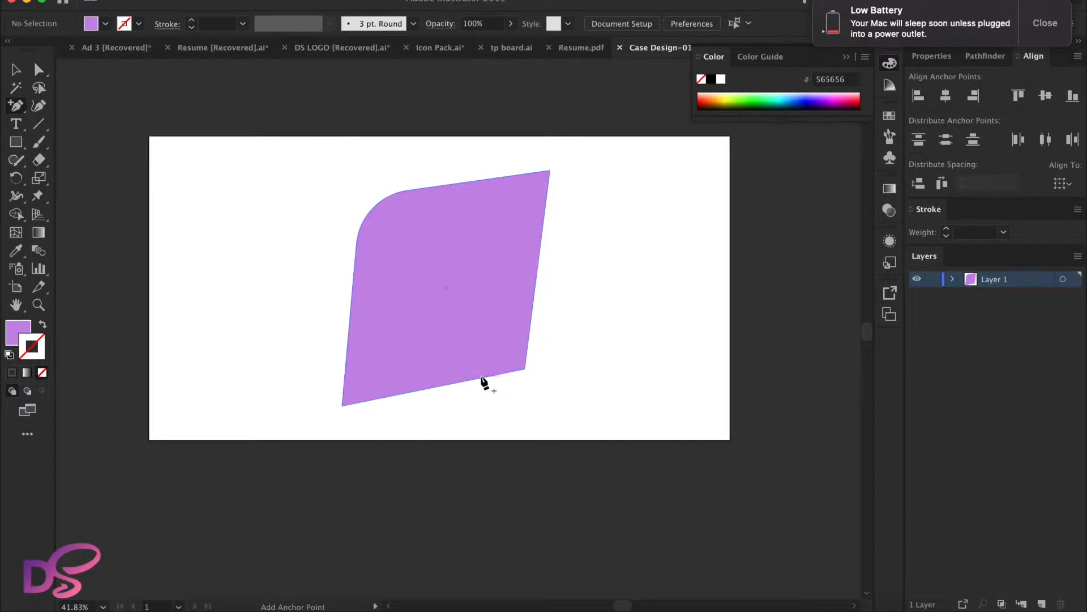
scroll(483, 380, up, 3)
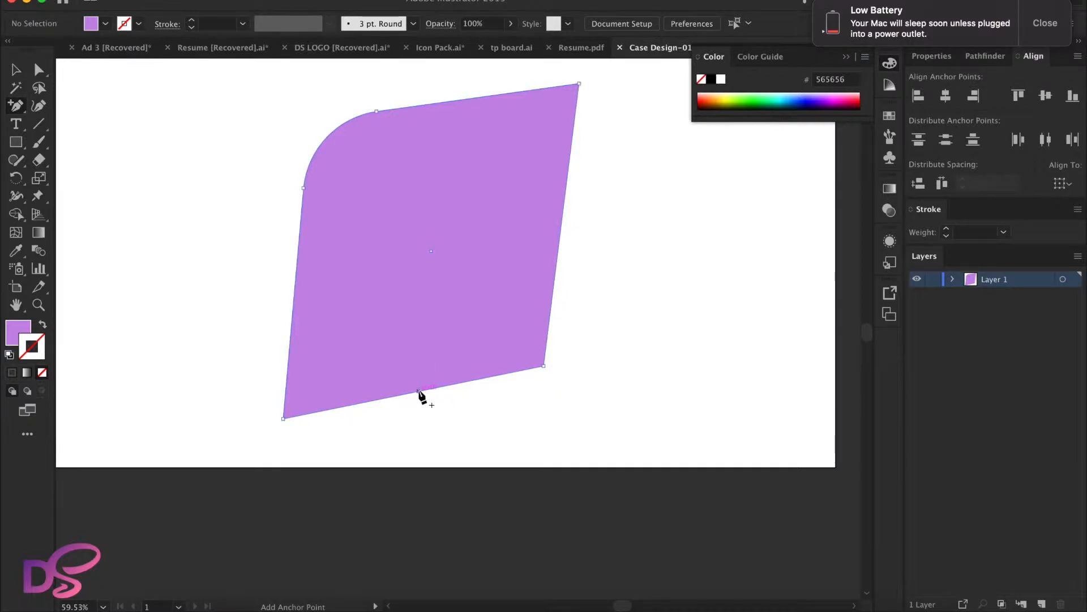
click(419, 391)
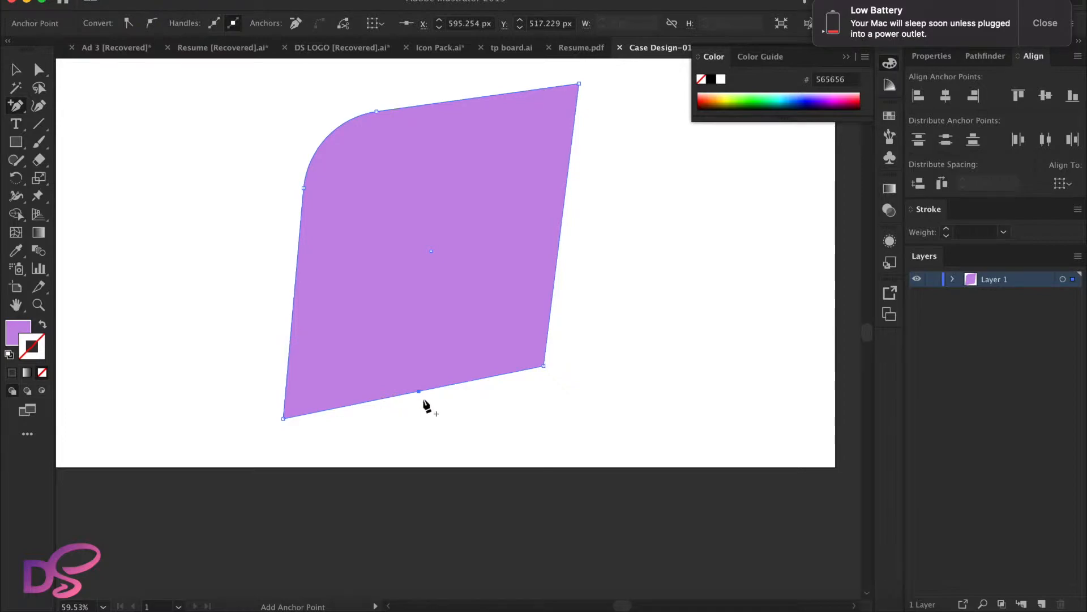
key(a)
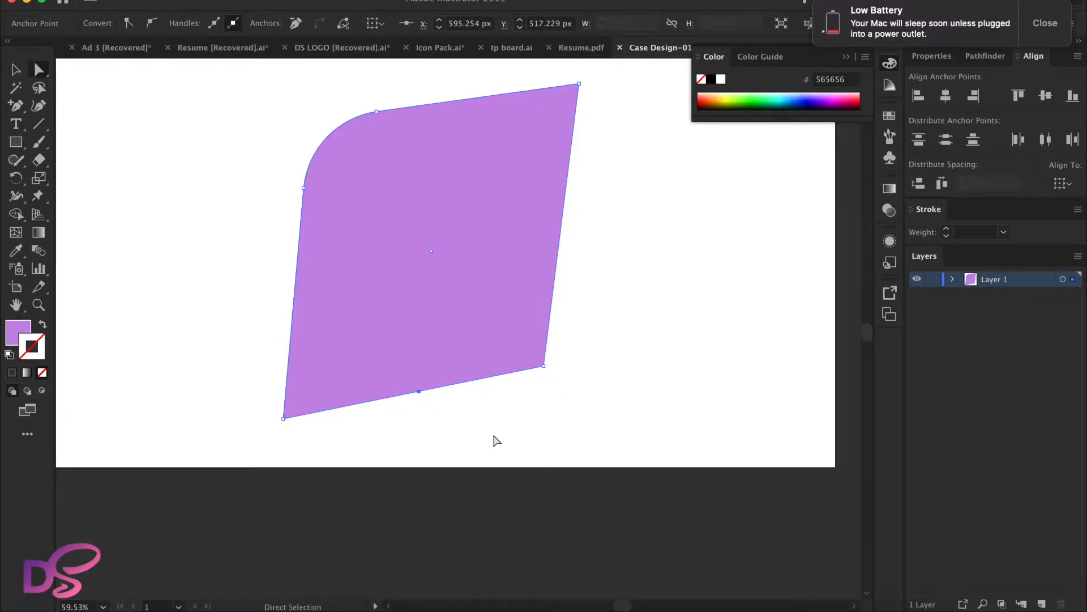
click(594, 419)
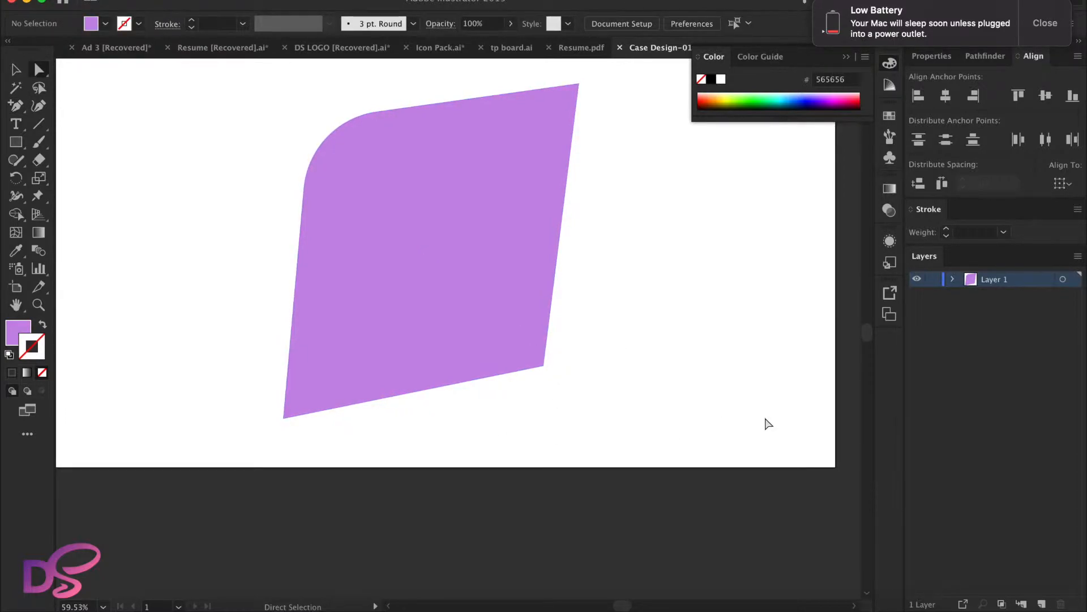
Move the bottom edge's middle anchor point downward with the Direct Selection tool to form a pointed base
click(418, 391)
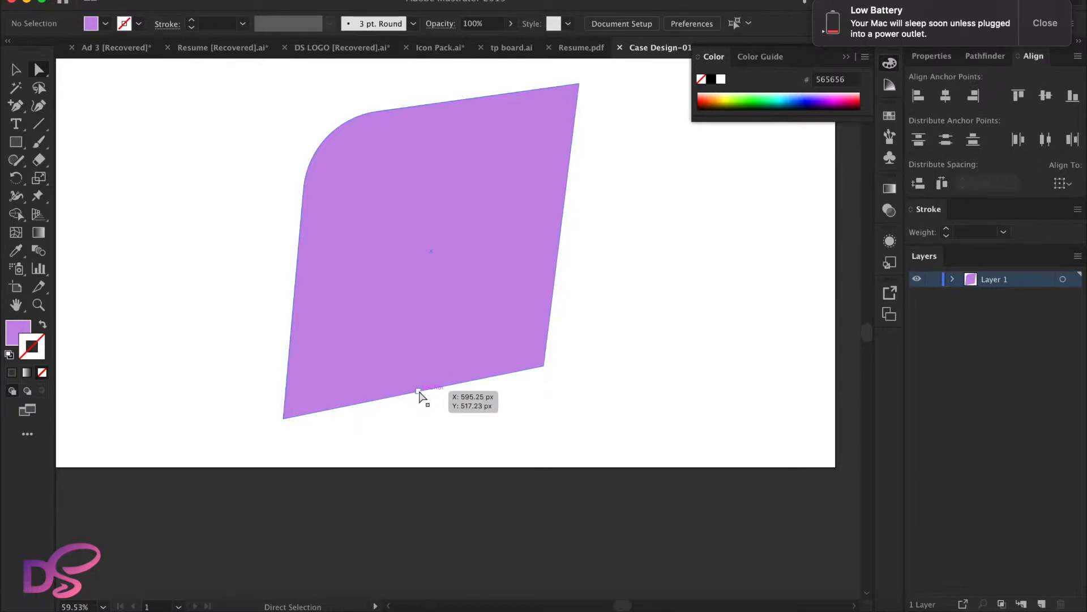
click(418, 391)
drag(418, 391, 413, 451)
click(602, 371)
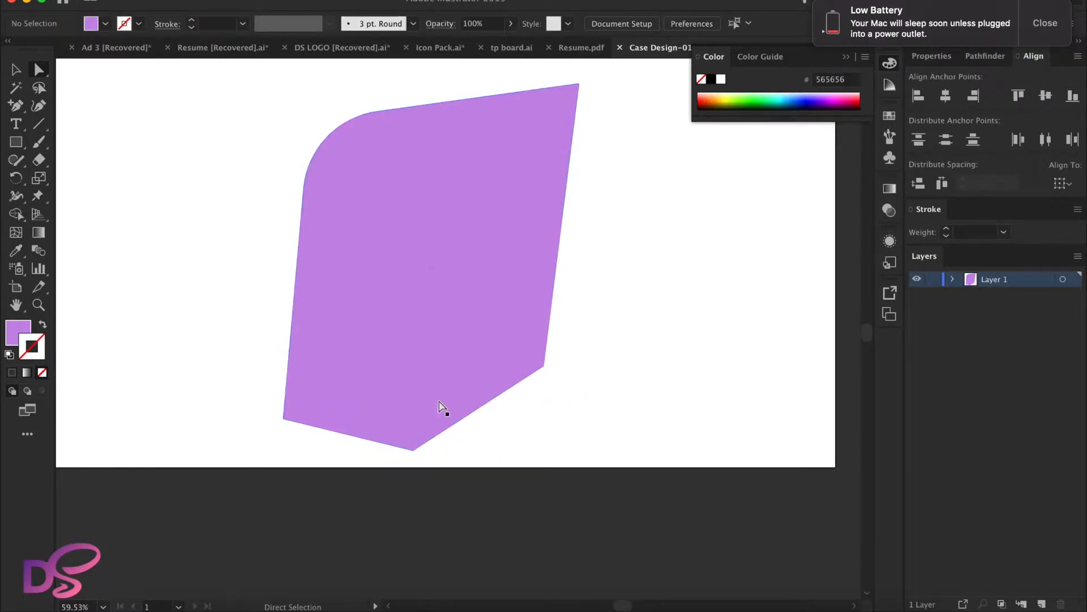
Remove the shape's lowest anchor point with the Delete Anchor Point tool and deselect the shape
scroll(416, 413, down, 2)
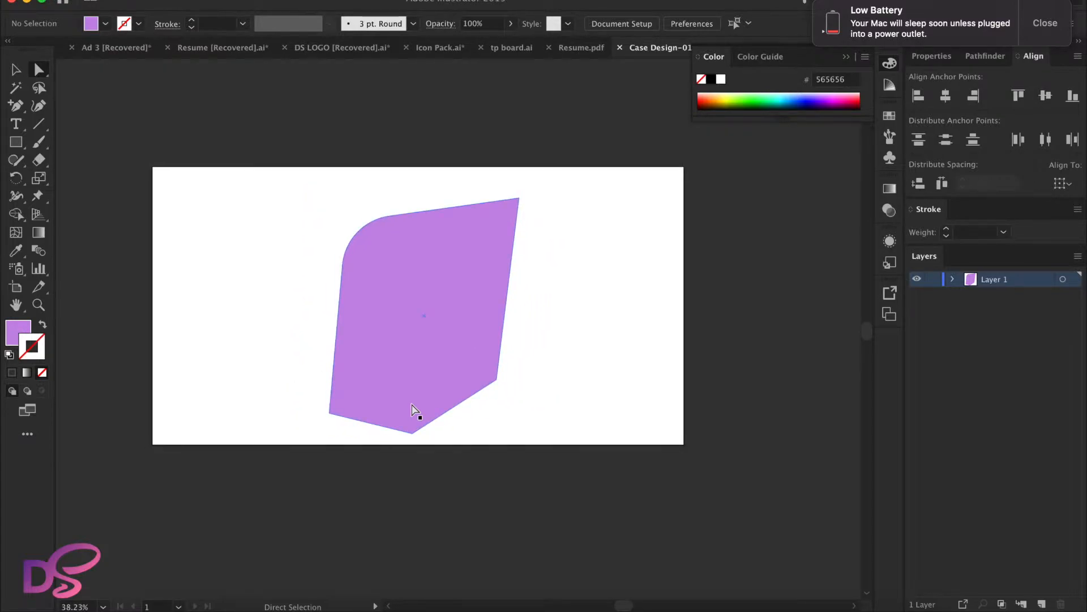
scroll(419, 455, up, 2)
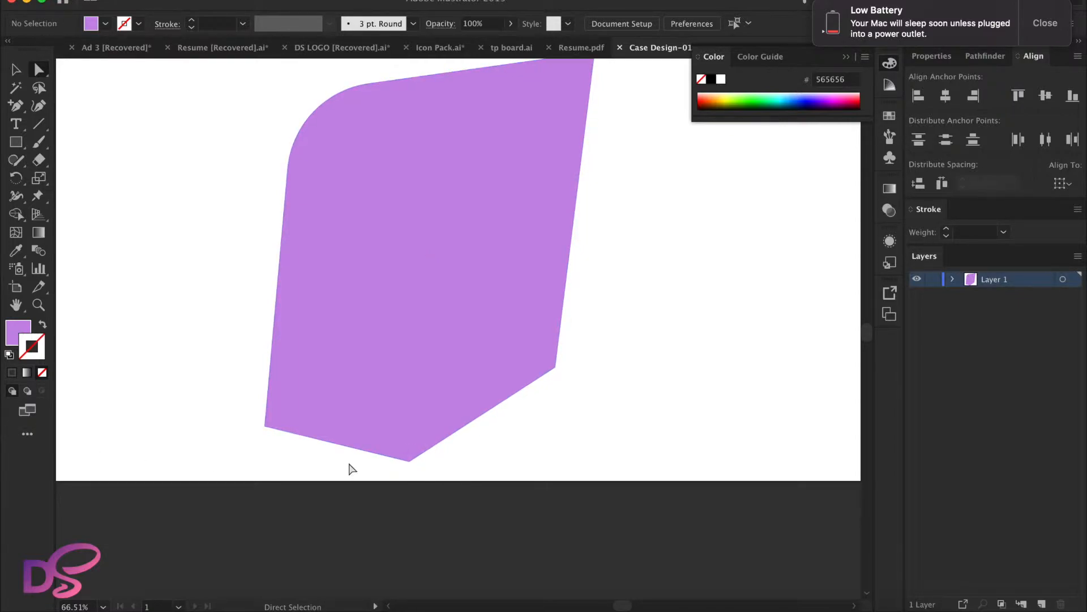
click(443, 439)
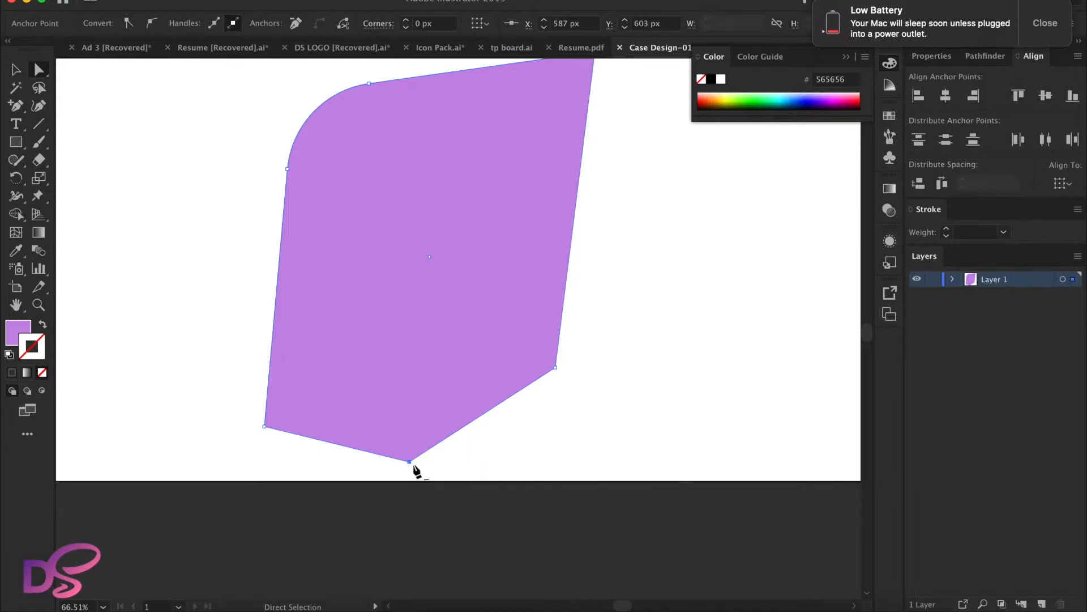
key(p)
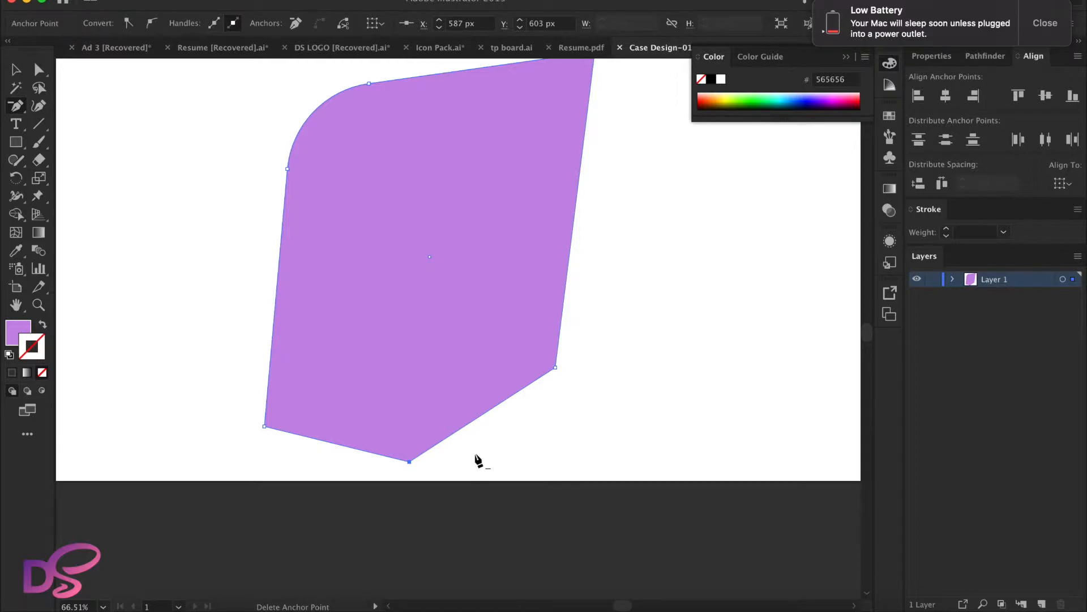
click(409, 461)
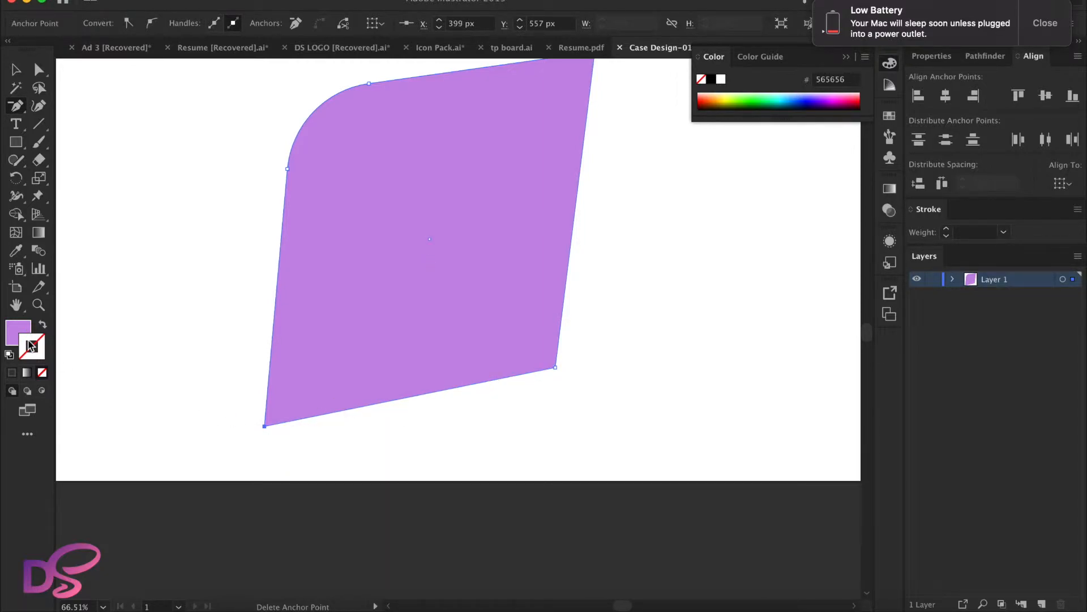
click(16, 69)
click(724, 264)
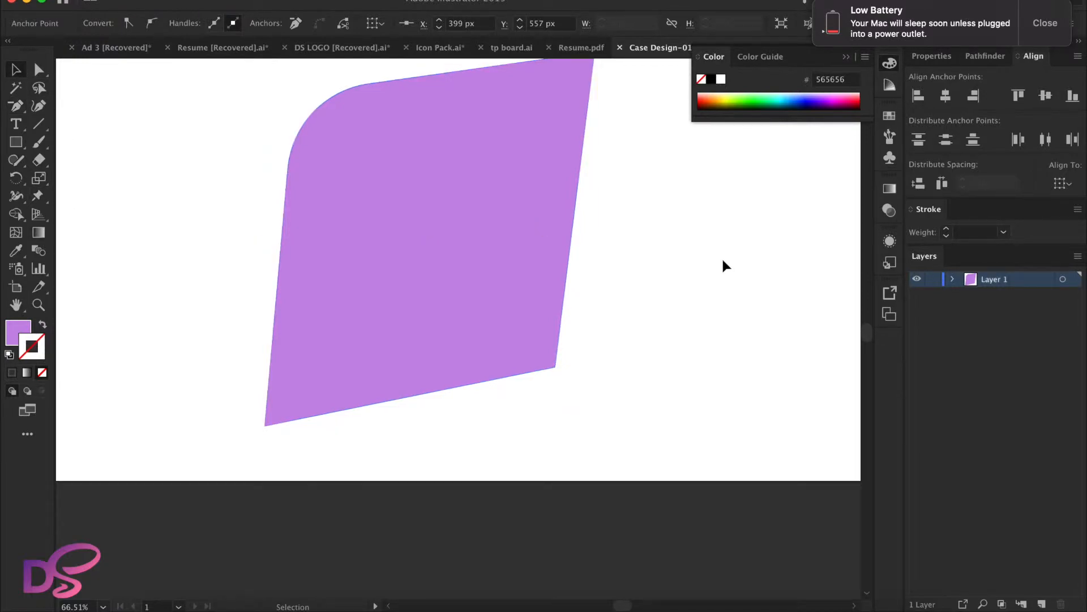
Move the whole purple shape horizontally to the left side of the artboard with the Selection tool
scroll(676, 284, down, 3)
scroll(677, 285, up, 2)
scroll(677, 284, right, 1)
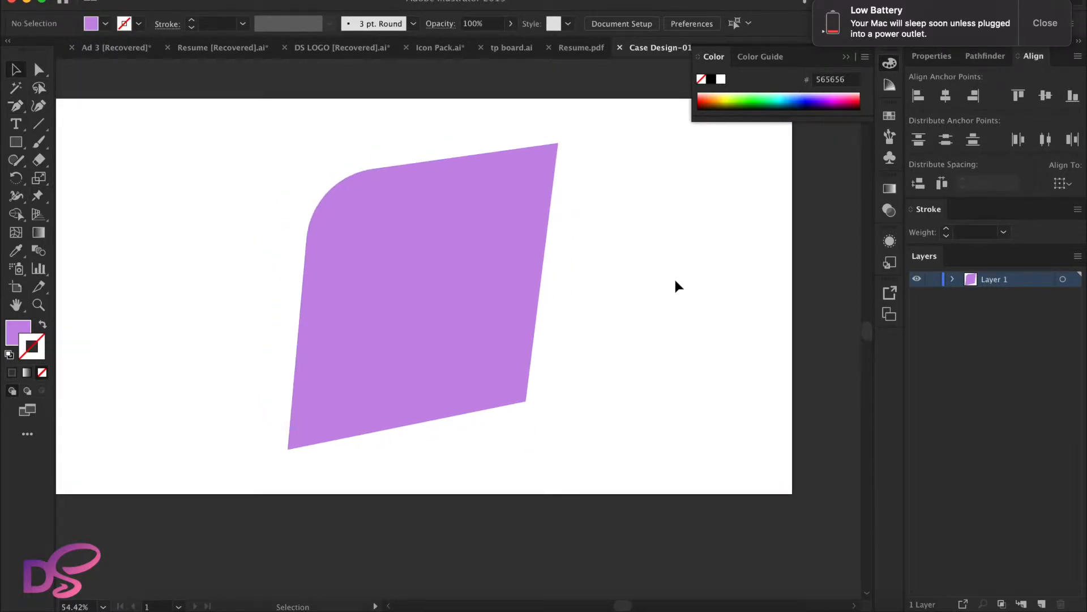
scroll(675, 281, down, 1)
scroll(660, 279, up, 3)
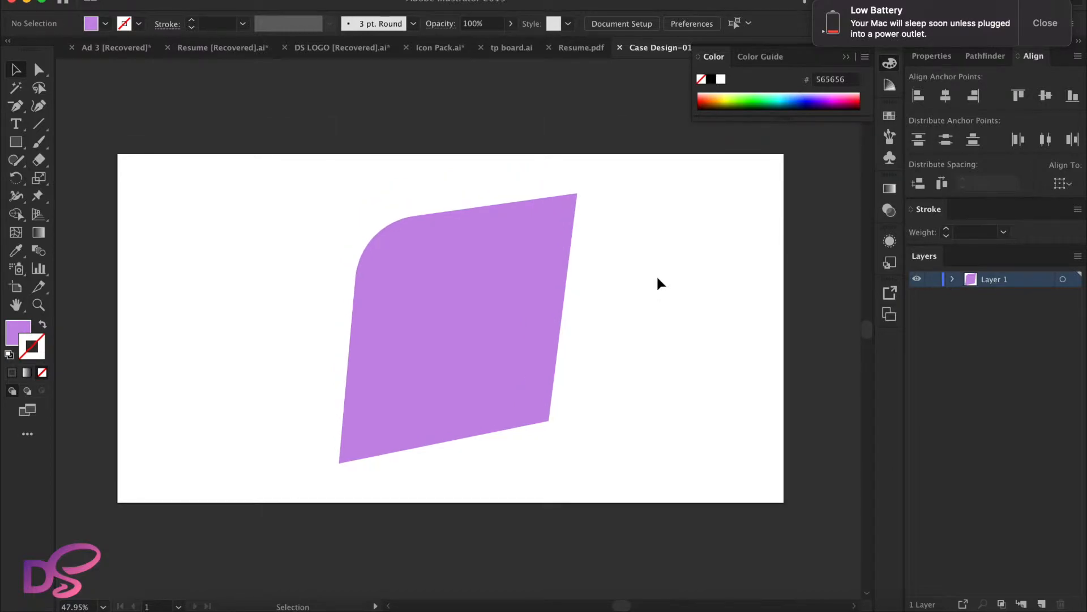
drag(310, 210, 597, 498)
drag(505, 405, 300, 404)
click(544, 331)
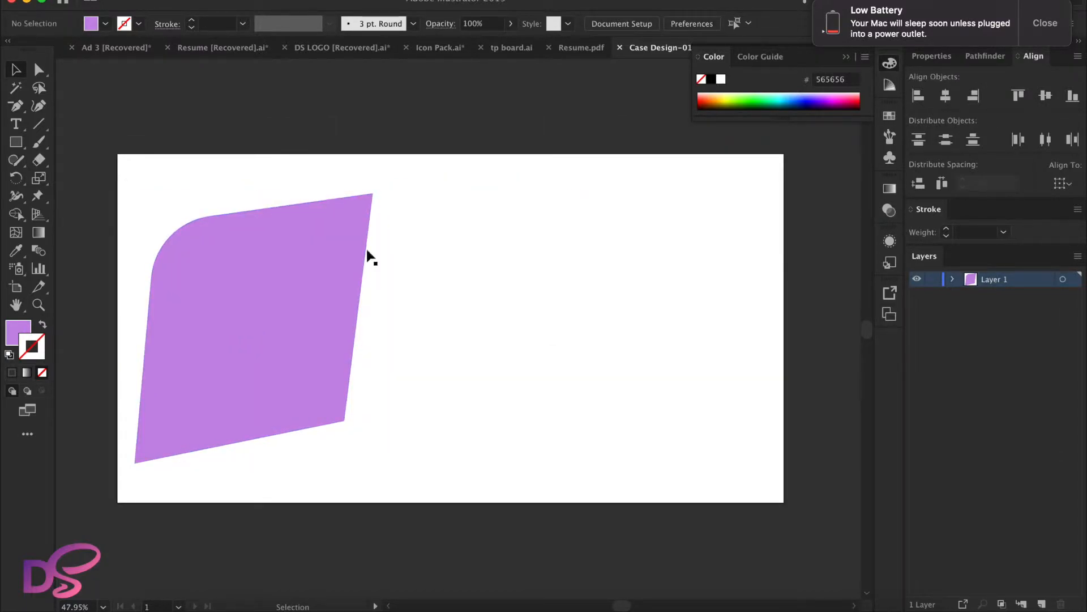
Draw a wide ellipse about 587 px by 285 px beside the purple shape with the Ellipse tool
click(14, 144)
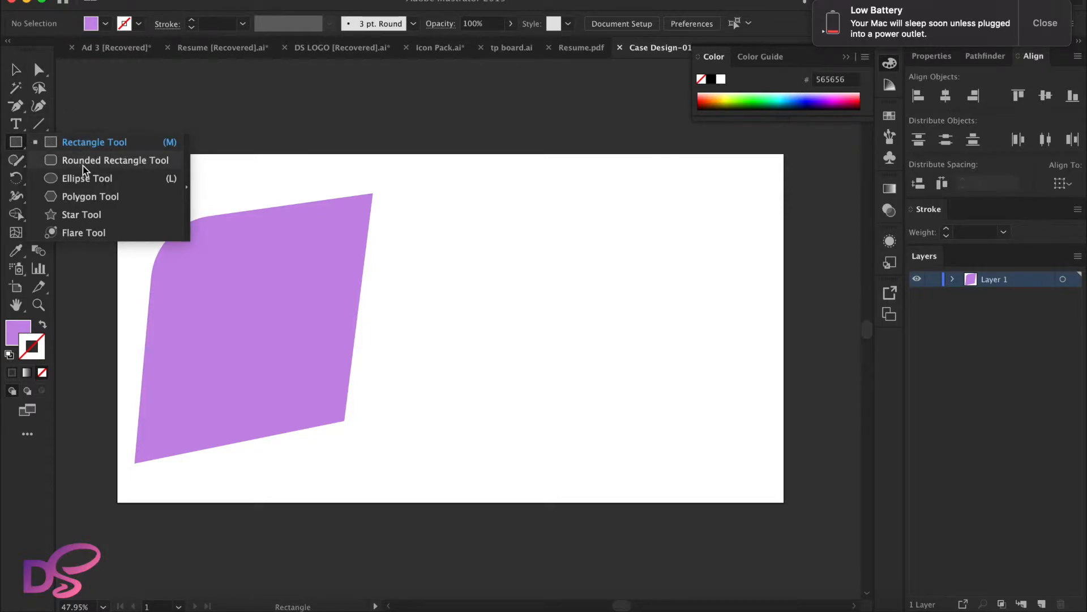
click(112, 178)
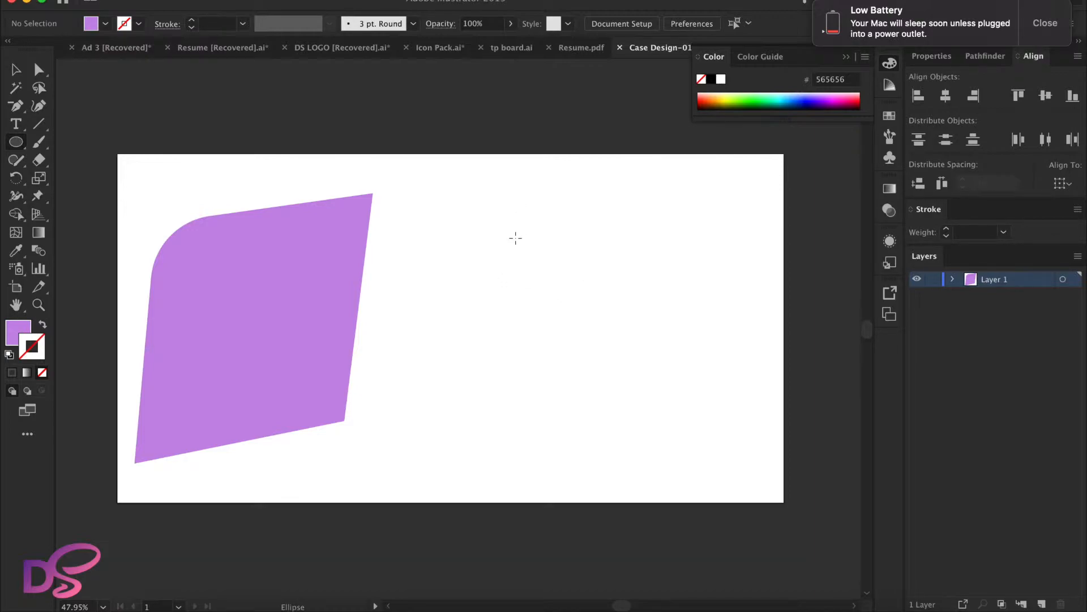
drag(502, 240, 688, 399)
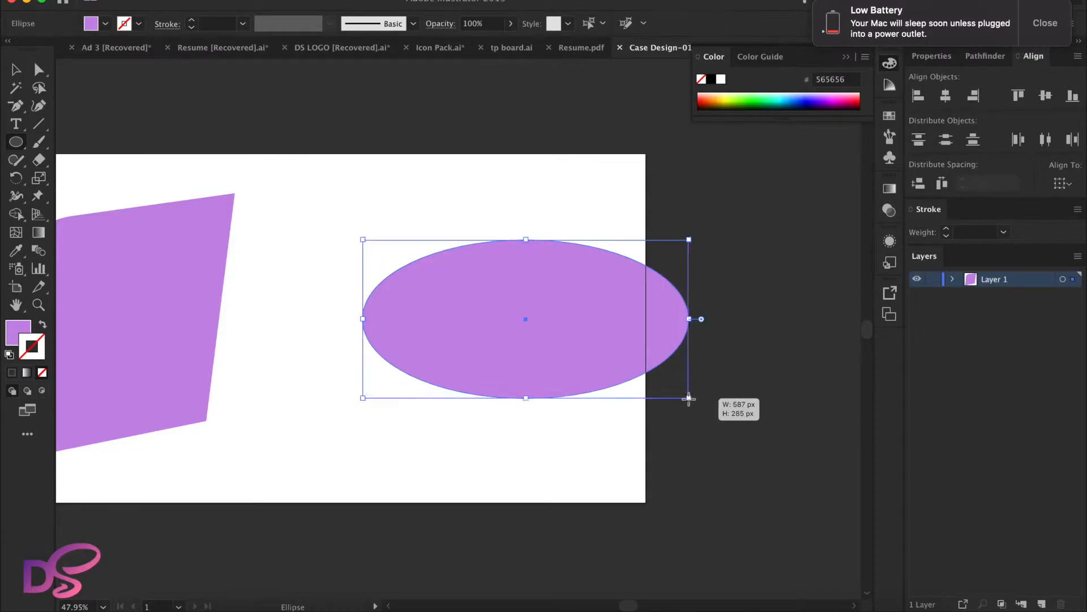
Move the ellipse horizontally toward the purple shape with the Selection tool and delete it
click(16, 69)
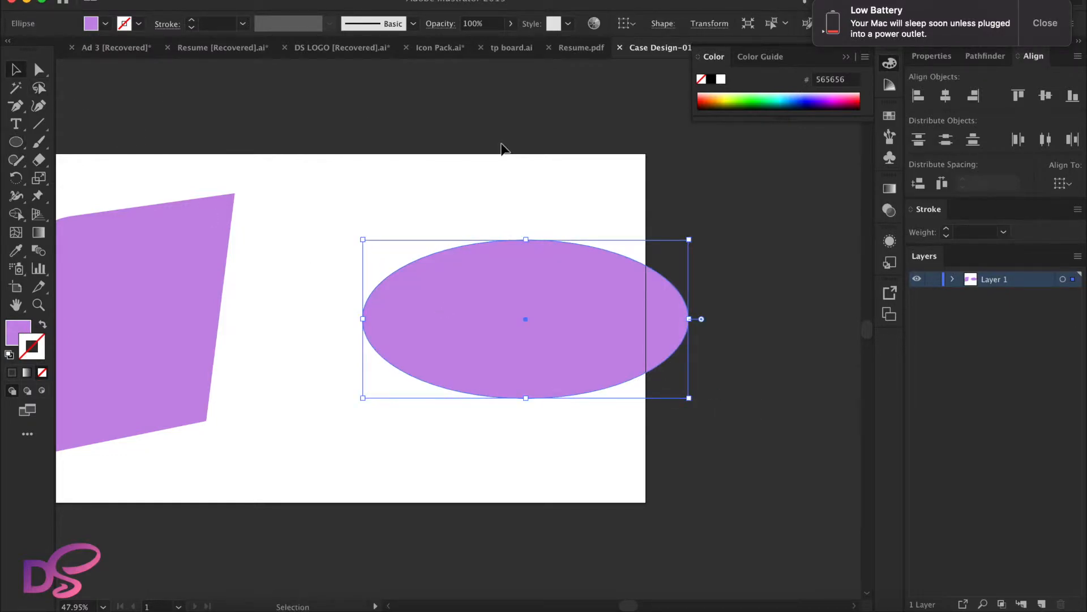
drag(615, 371, 529, 351)
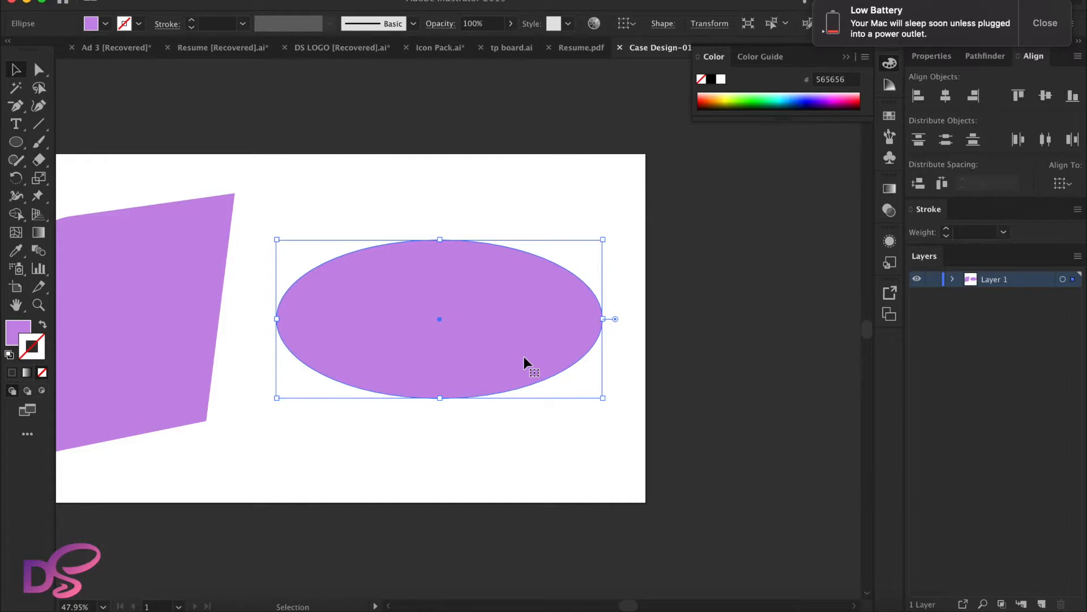
key(Delete)
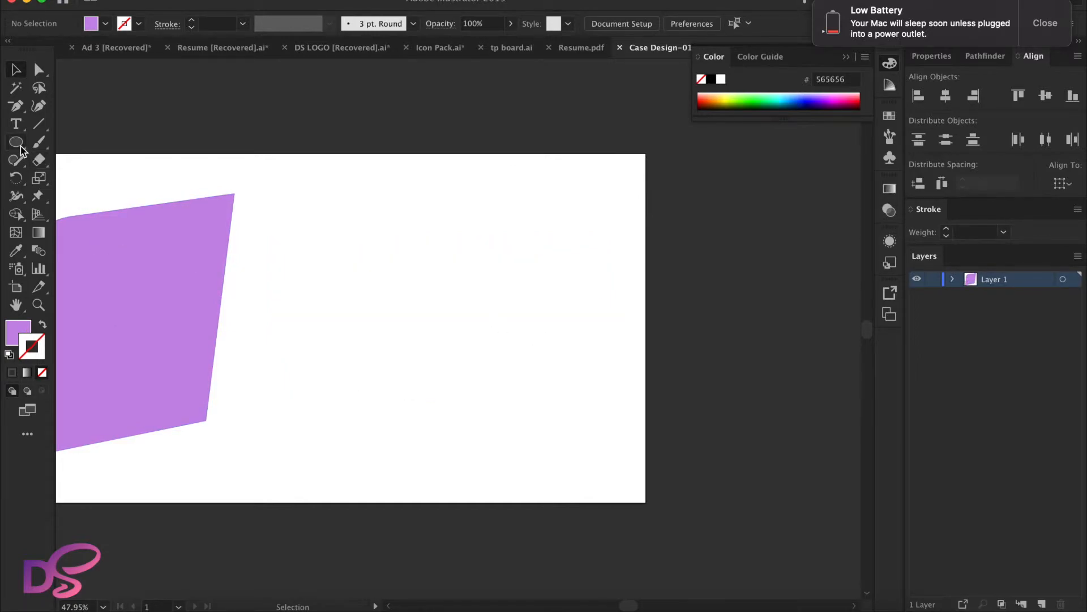
Draw a large perfect circle from its centre in the empty right half of the artboard with the Ellipse tool and deselect it
click(19, 142)
drag(445, 321, 535, 446)
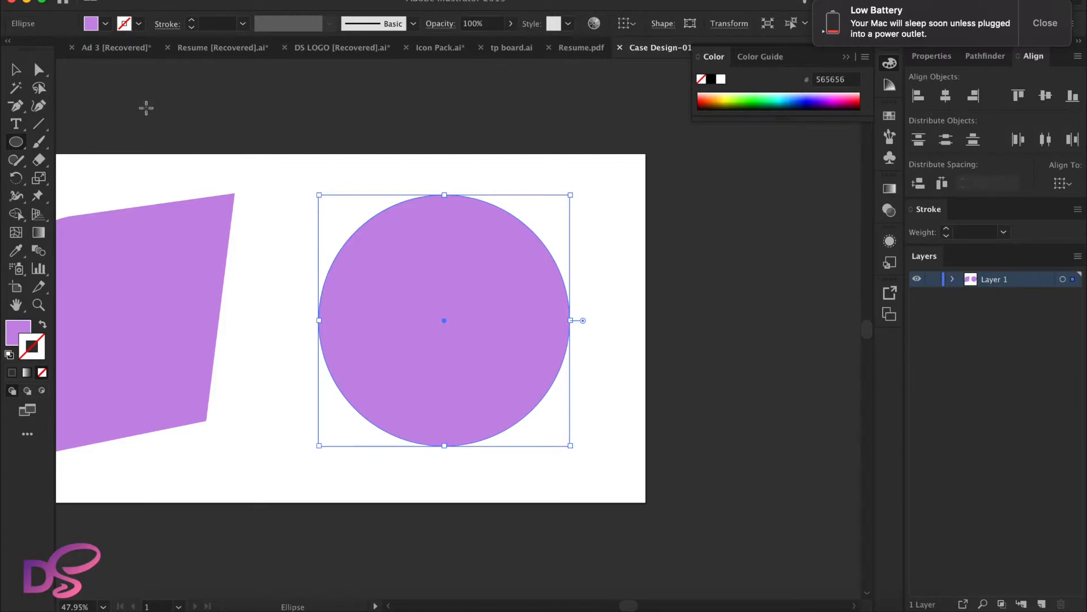
click(16, 69)
click(376, 139)
Marquee-select the circle from different sides with the Selection tool and deselect it
drag(420, 137, 543, 504)
drag(321, 340, 287, 374)
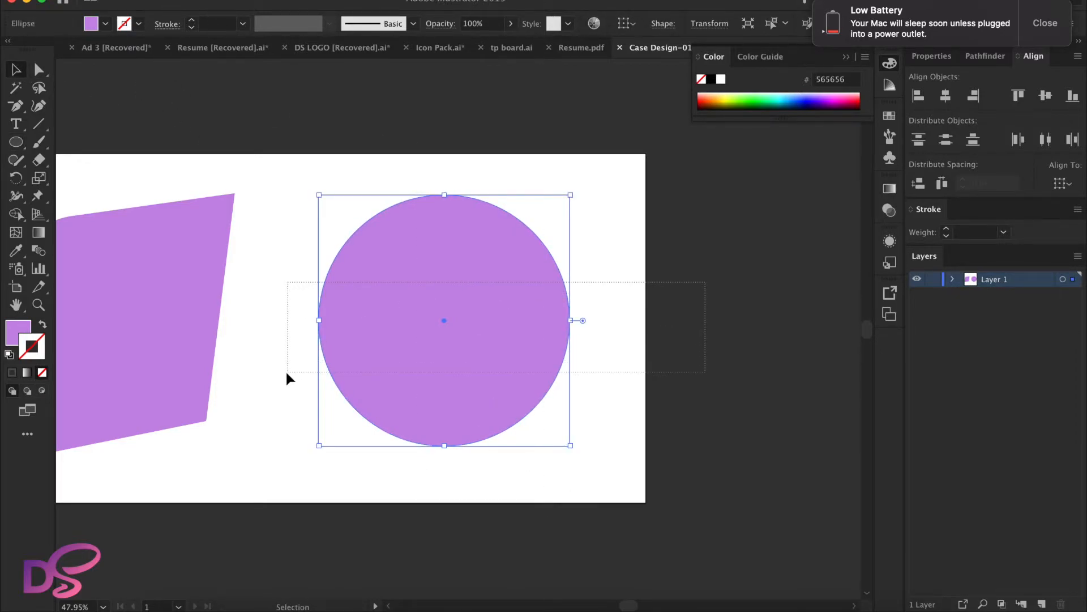
drag(422, 128, 476, 428)
drag(470, 479, 472, 476)
click(608, 317)
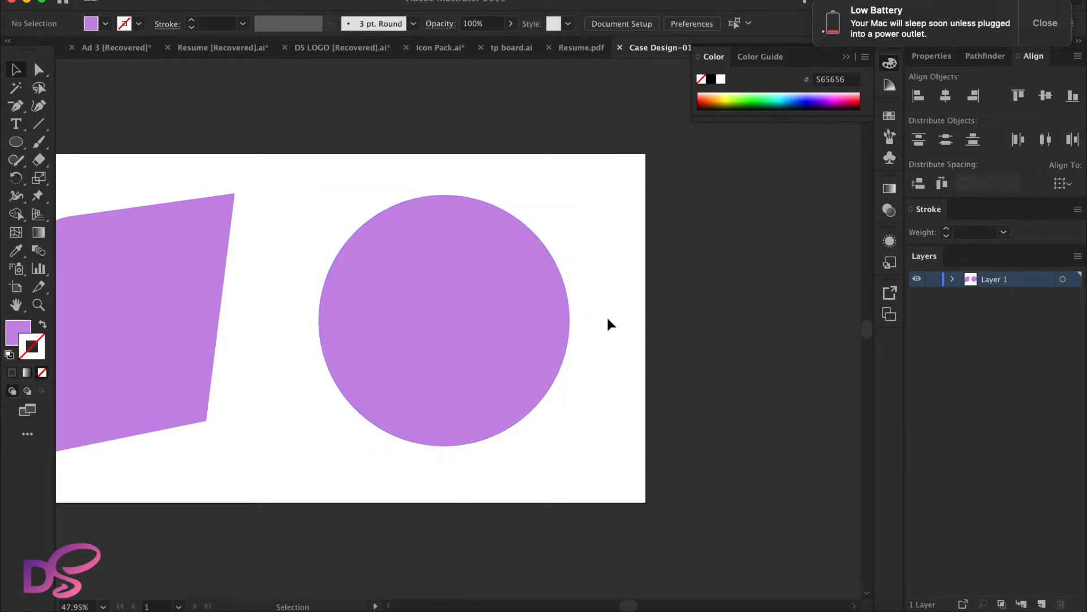
scroll(605, 319, left, 3)
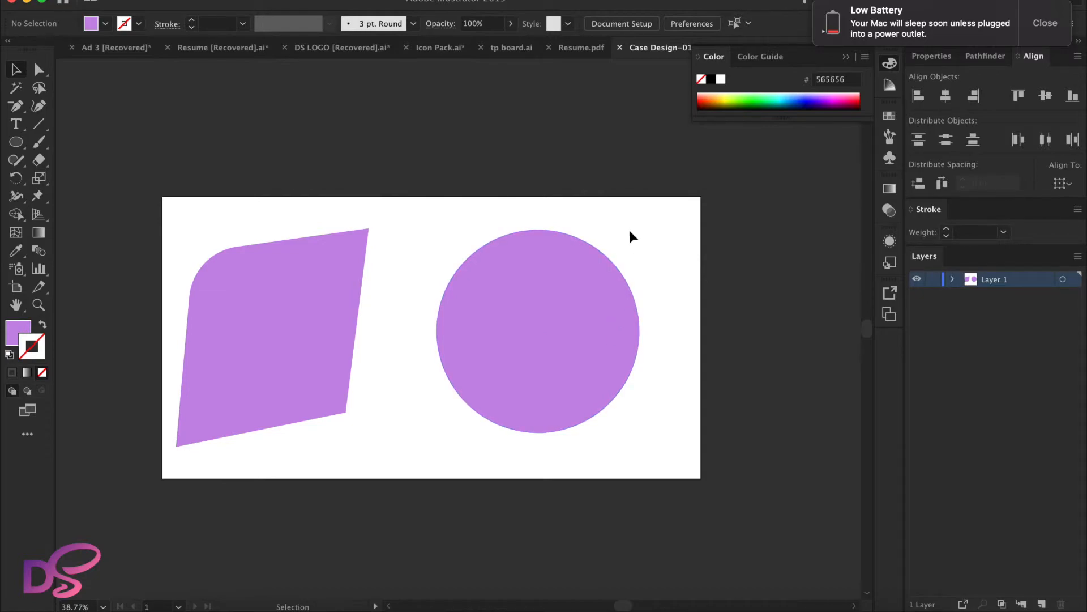
drag(551, 441, 555, 440)
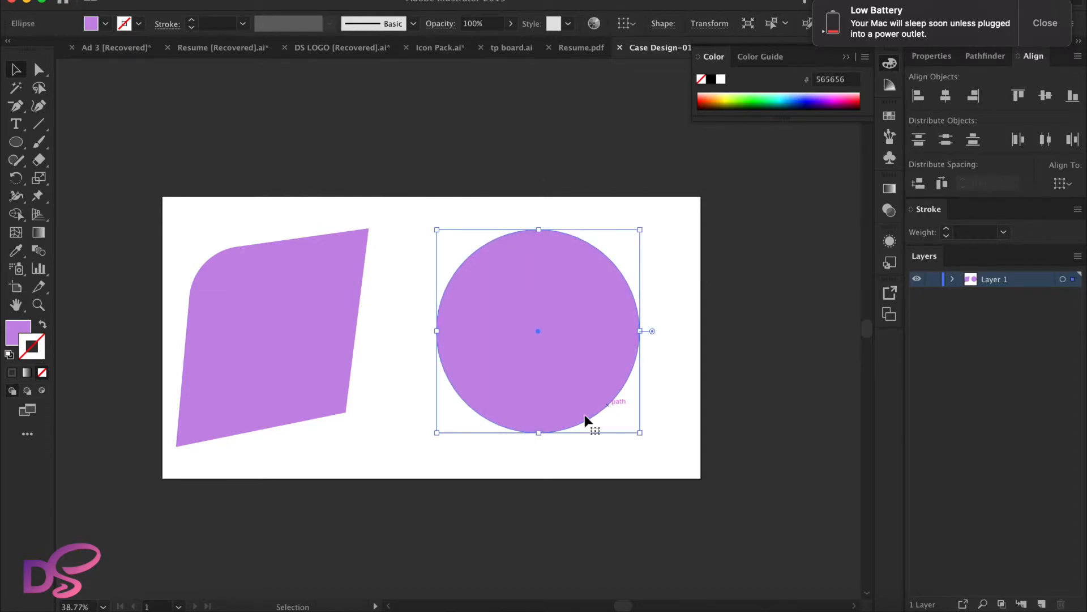
click(660, 356)
Show the circle's anchor points with the Direct Selection tool and select its top anchor point
key(a)
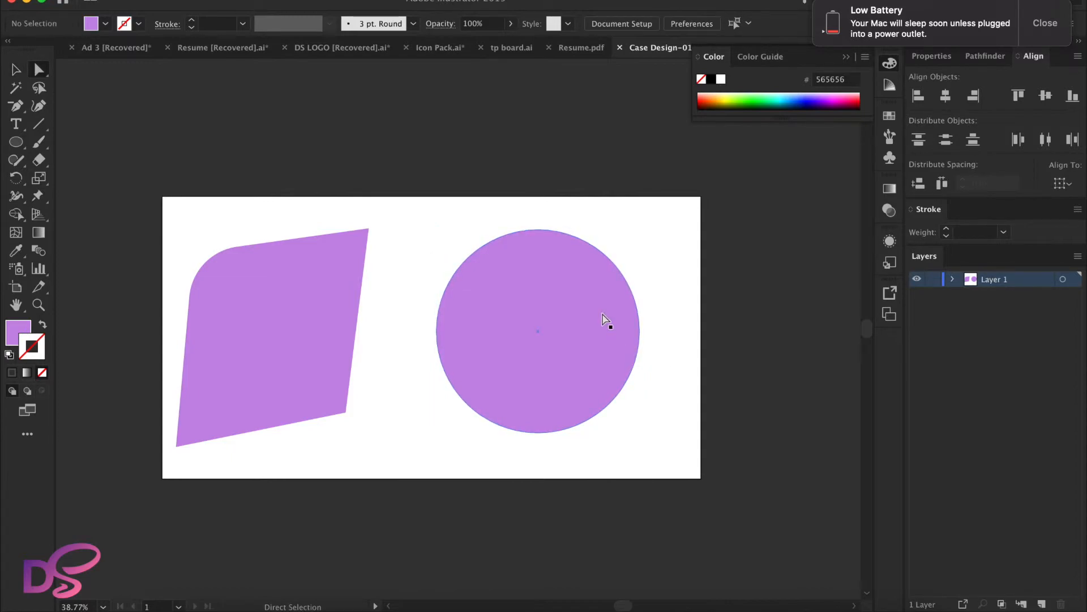
click(576, 265)
scroll(576, 264, up, 2)
scroll(576, 268, up, 2)
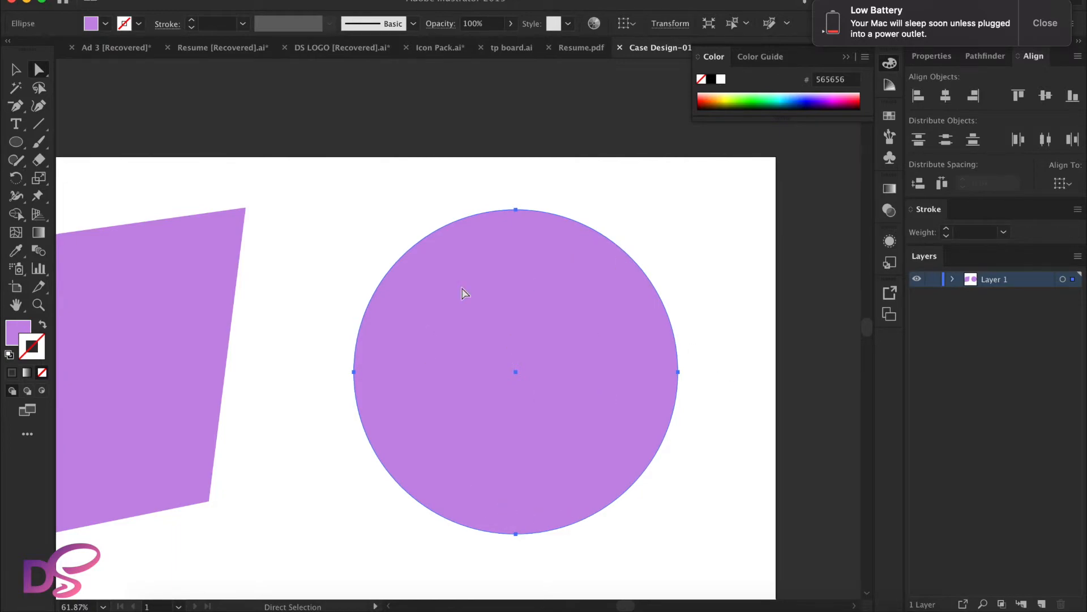
click(516, 210)
Add anchor points on the circle's upper-right and upper-left arcs and remove both with the Delete Anchor Point tool
key(plus)
click(639, 266)
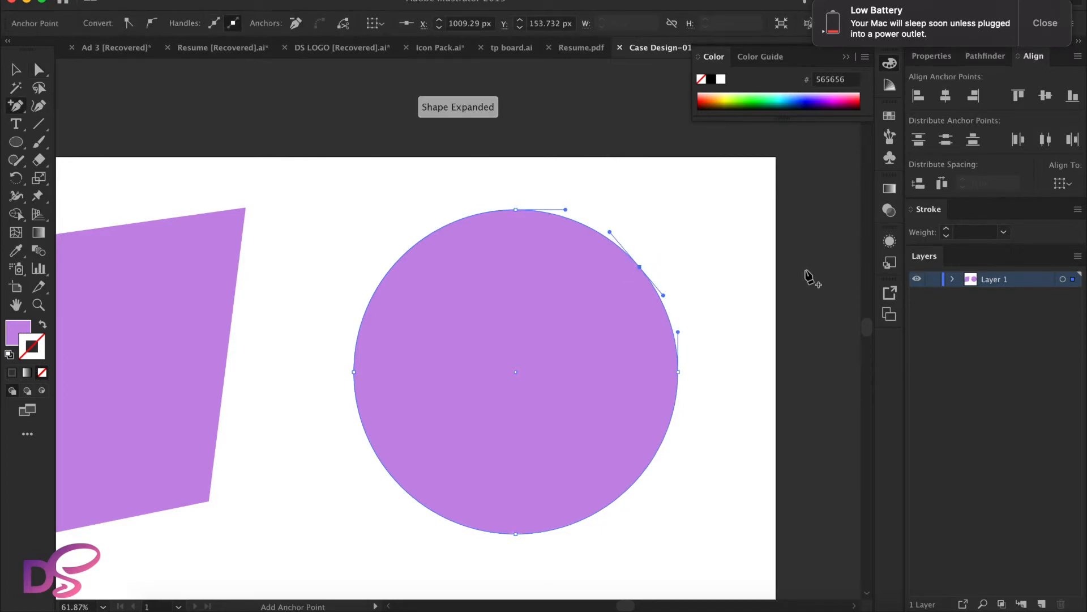
click(390, 269)
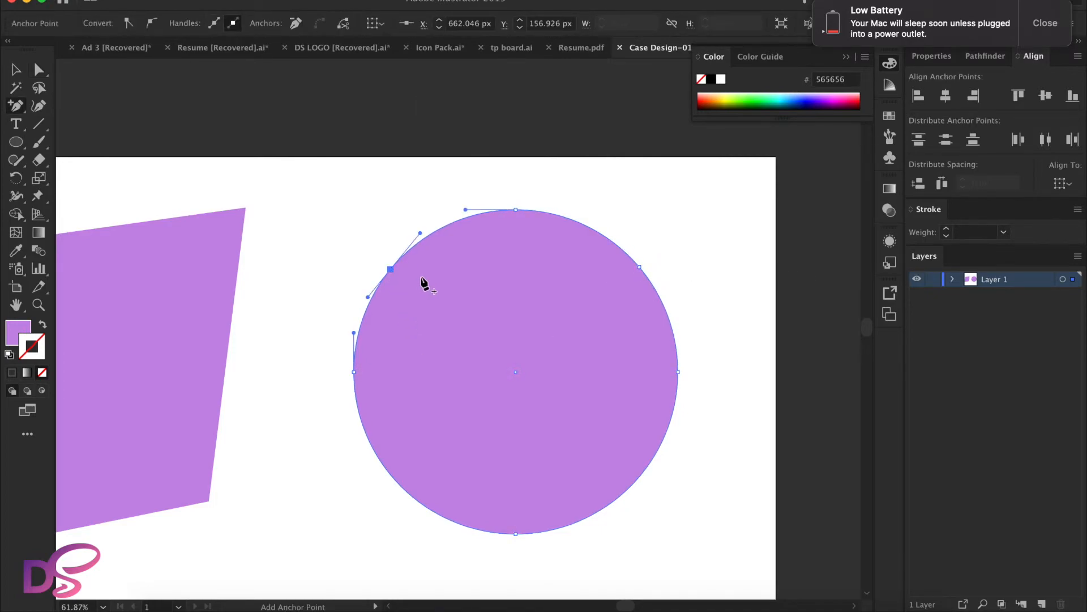
click(390, 269)
click(640, 266)
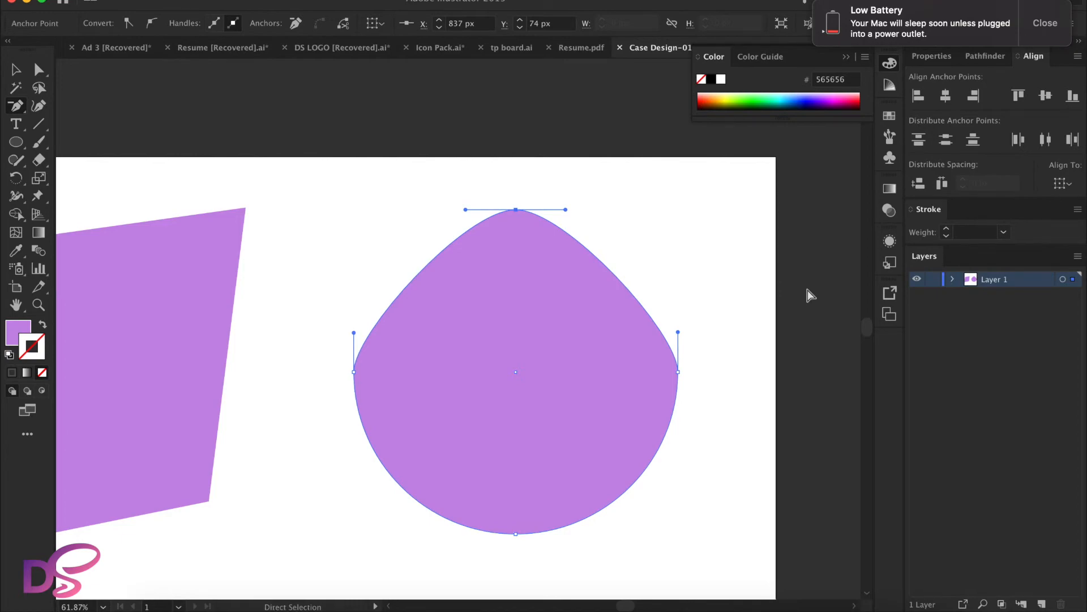
Undo all the anchor point additions and deletions on the circle and deselect it
key(super+z)
key(super+z)
key(super+z)
key(super+z)
click(16, 69)
click(462, 179)
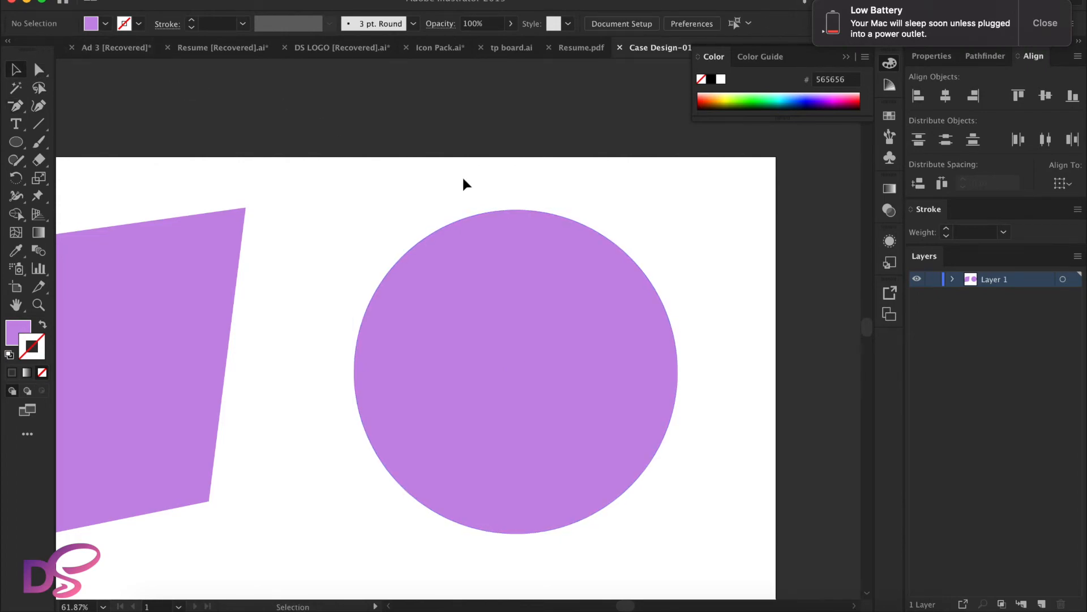
Move the round-cornered purple shape horizontally closer to the circle and deselect it
scroll(462, 175, down, 2)
scroll(538, 248, left, 2)
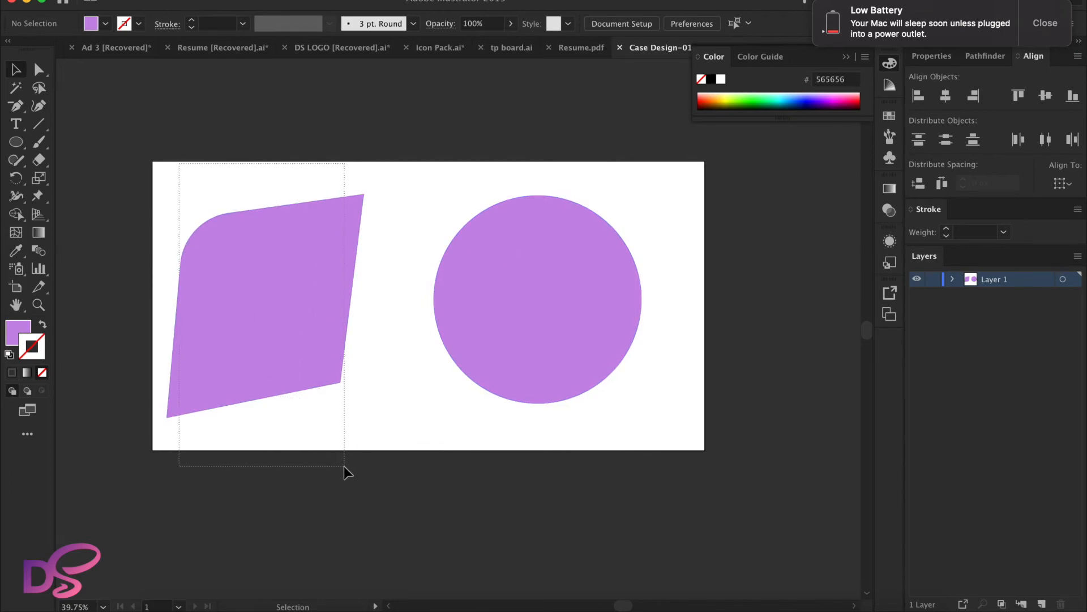
drag(255, 332, 311, 330)
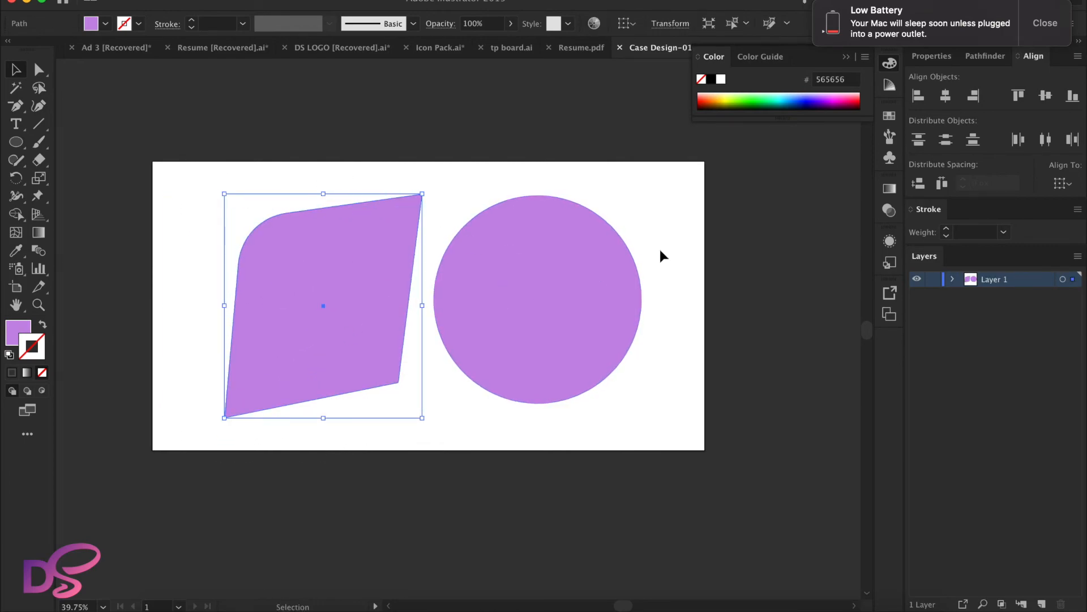
click(691, 227)
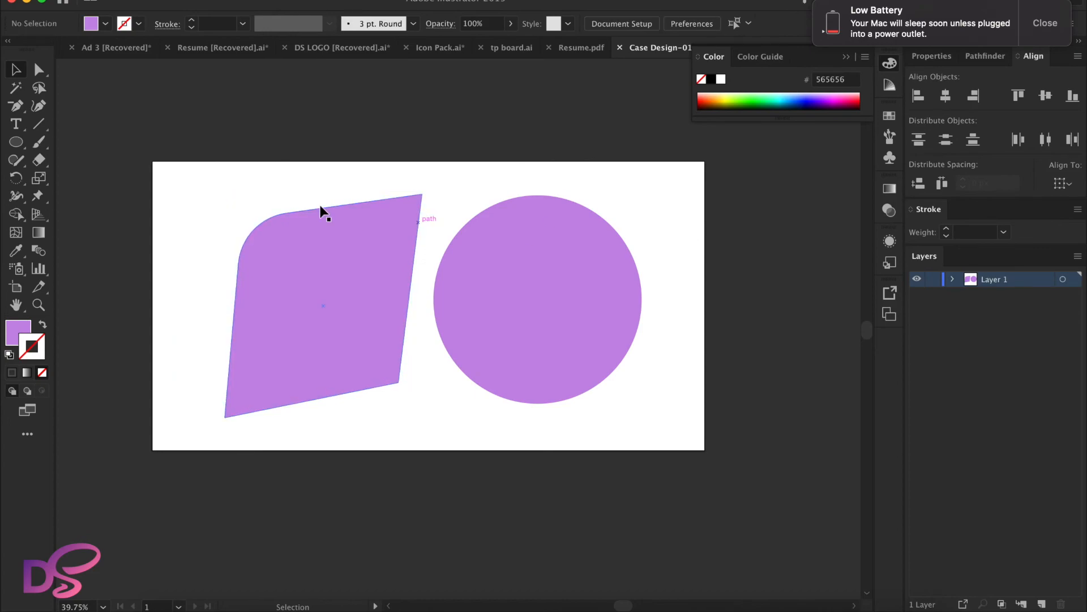
Move the round-cornered purple shape slightly left and down, away from the circle, and deselect it
drag(341, 470, 343, 453)
drag(345, 351, 325, 349)
click(728, 218)
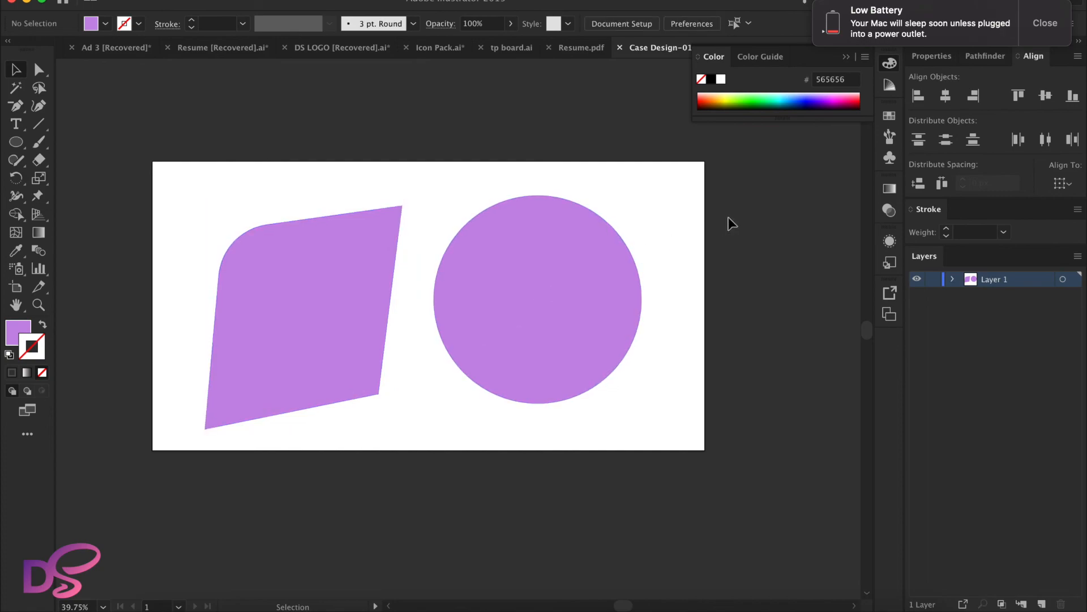